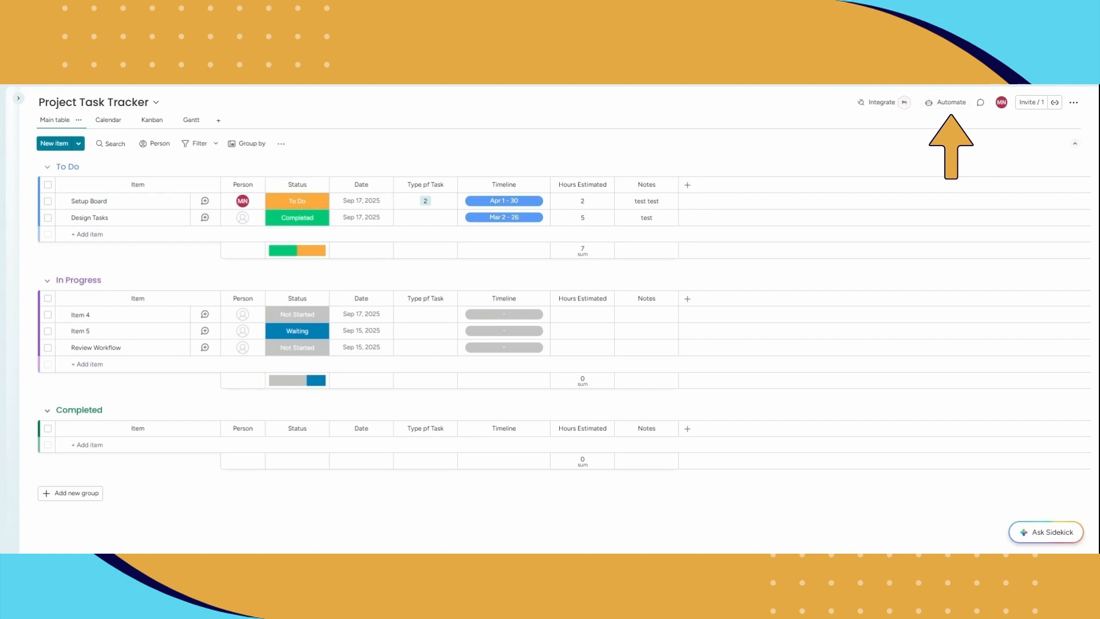
Start a new automation from scratch with the trigger that the Status column changes to Completed.
click(947, 103)
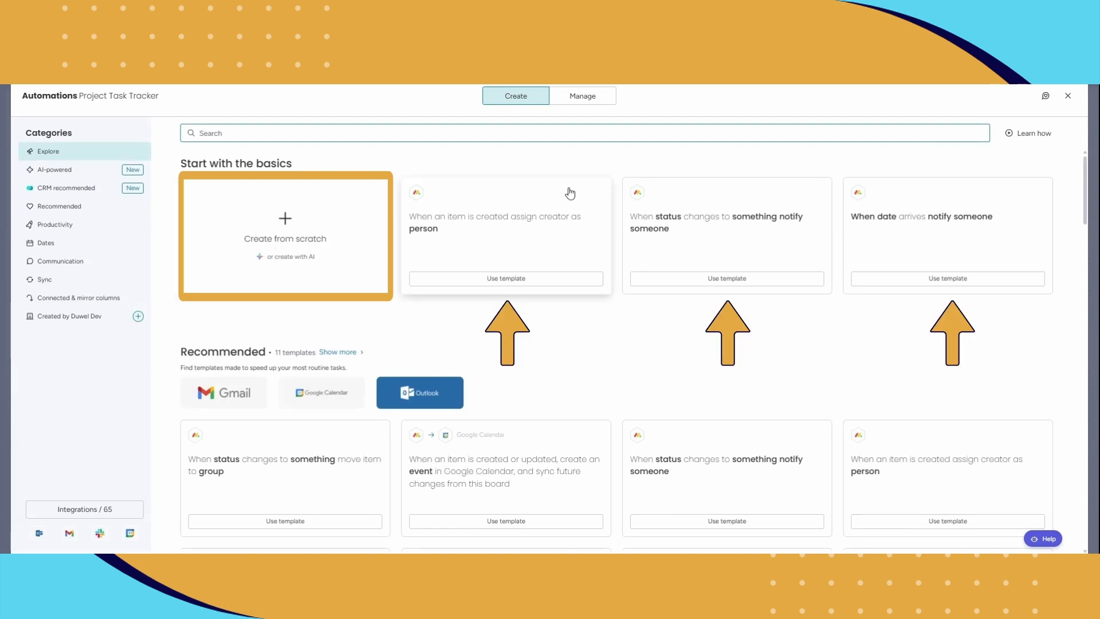
click(335, 239)
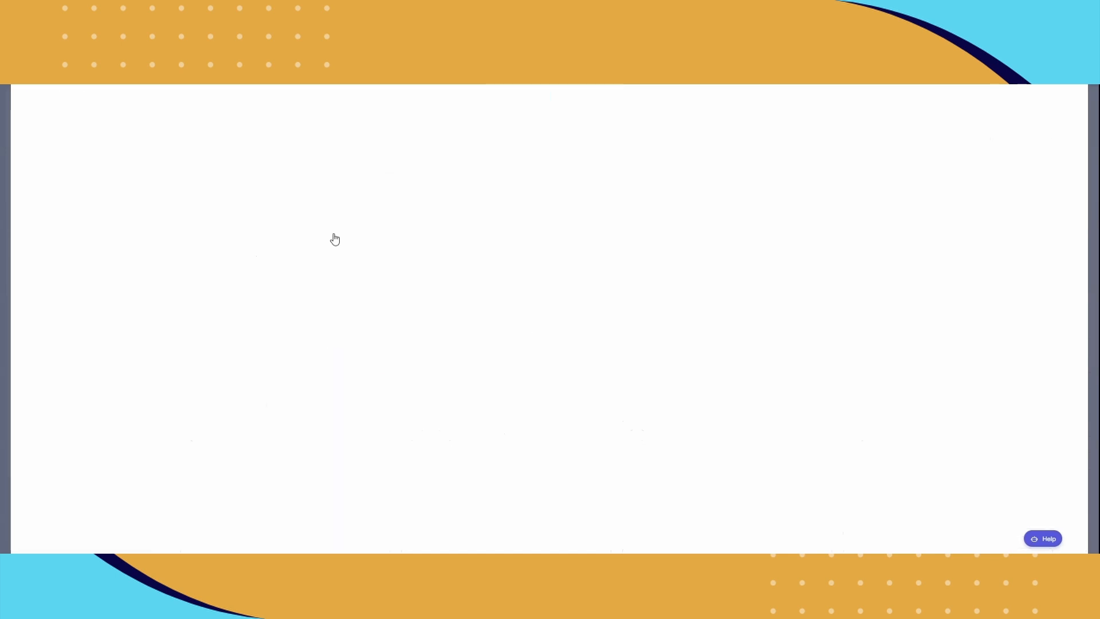
click(218, 194)
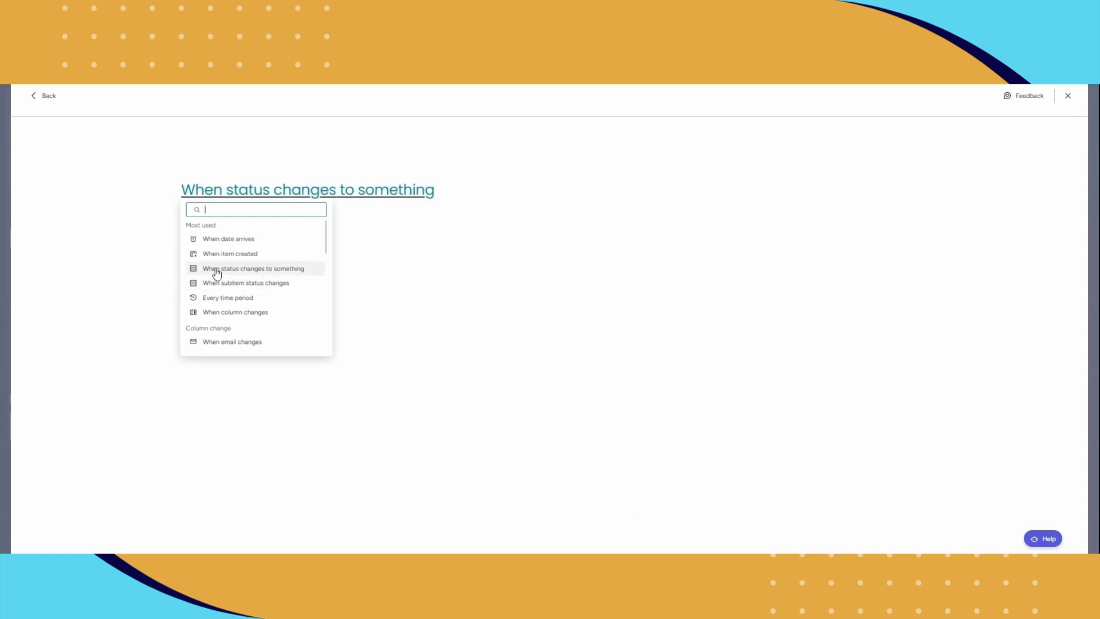
click(258, 269)
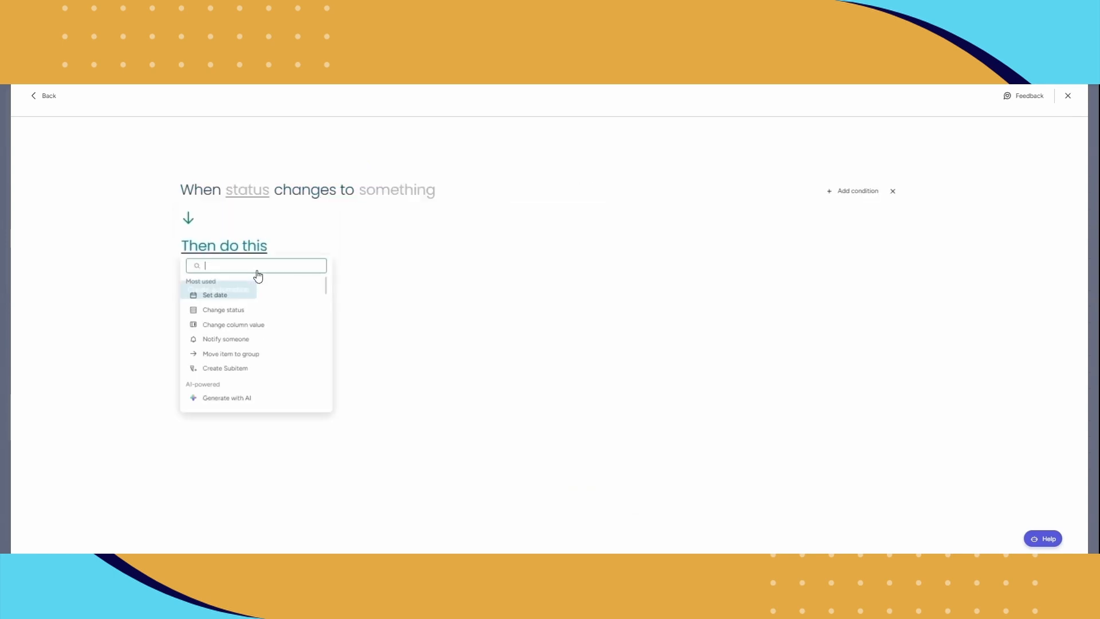
click(252, 192)
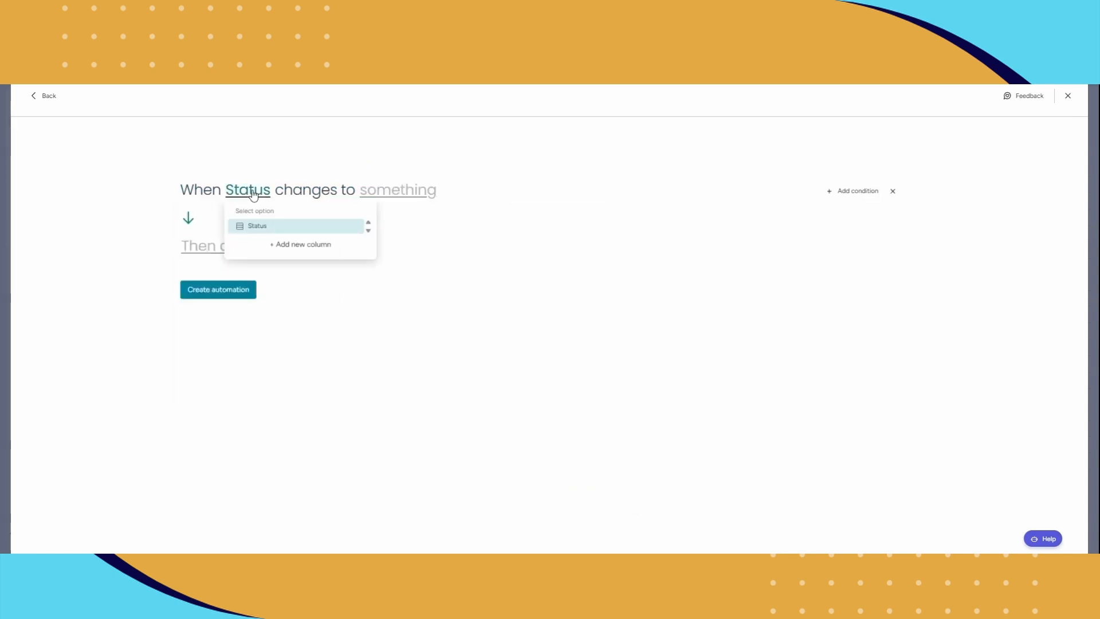
click(252, 226)
click(398, 193)
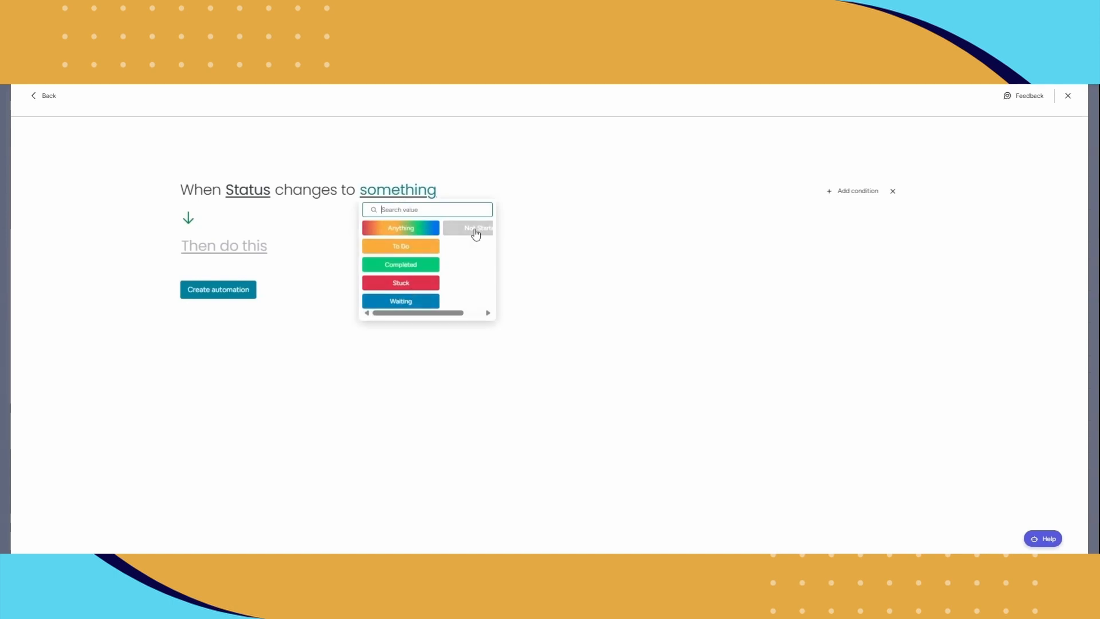
click(434, 269)
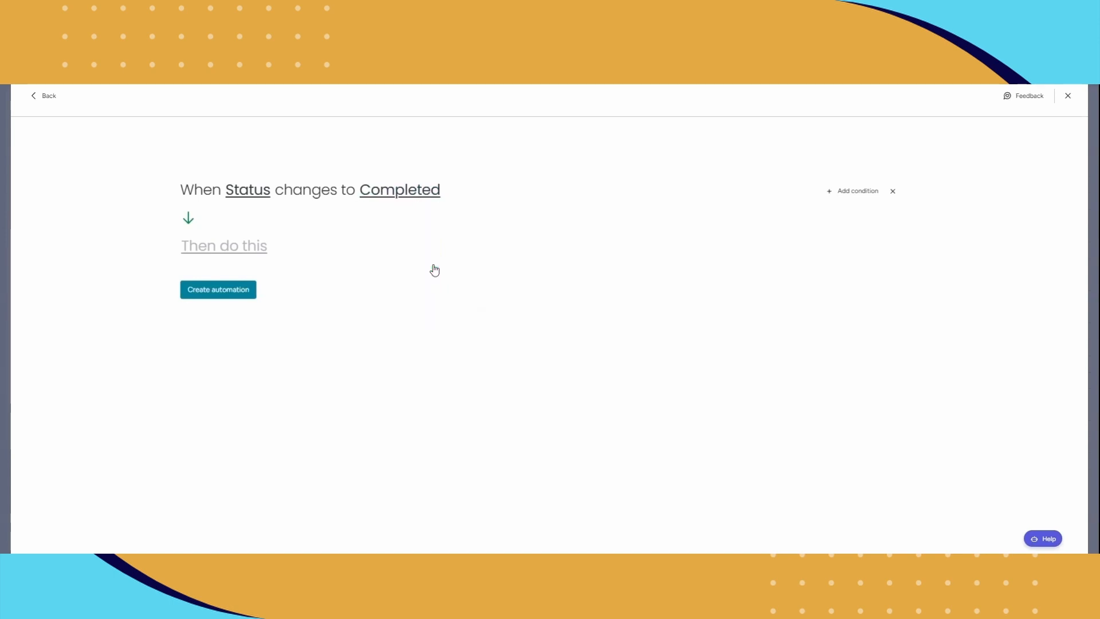
Set the automation's action to move the item to the Completed group, create the automation and return to the board.
click(248, 246)
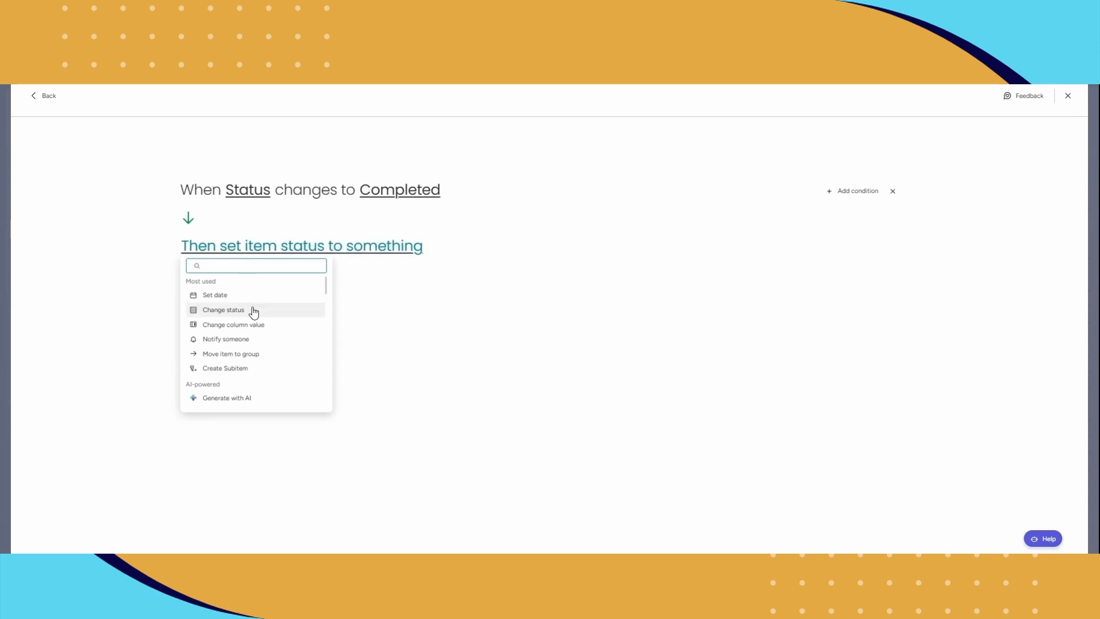
click(240, 357)
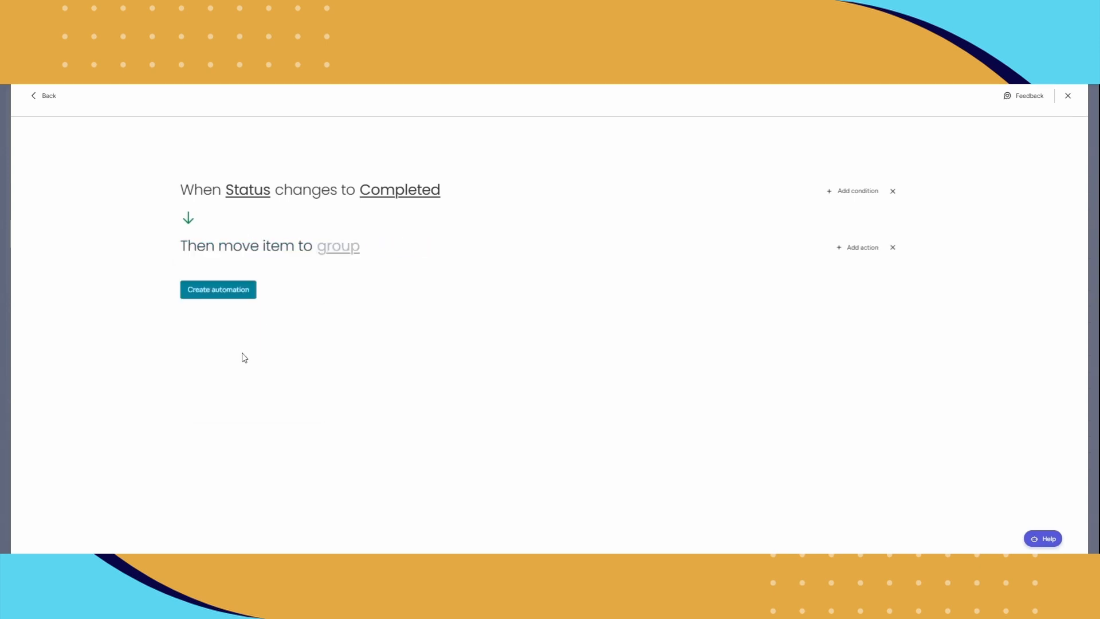
click(333, 250)
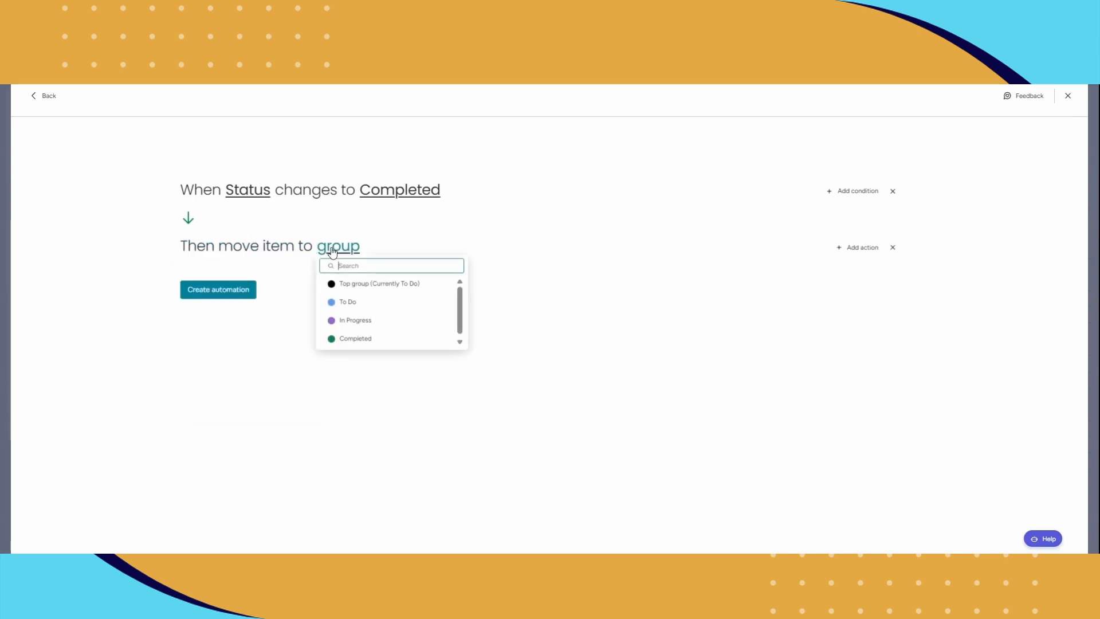
click(358, 342)
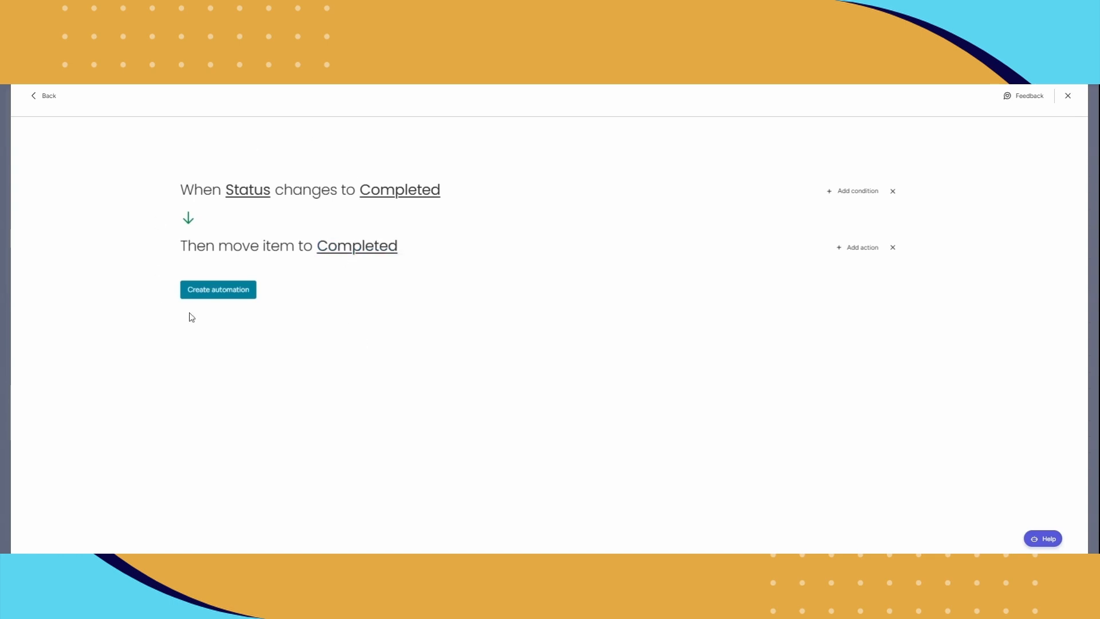
click(240, 298)
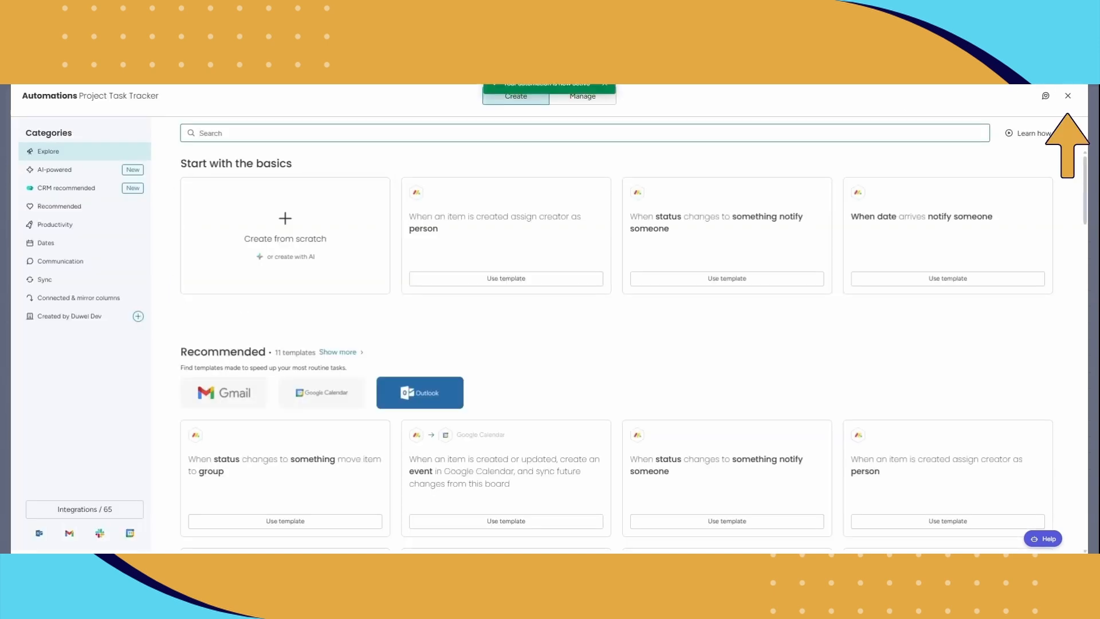
click(1067, 95)
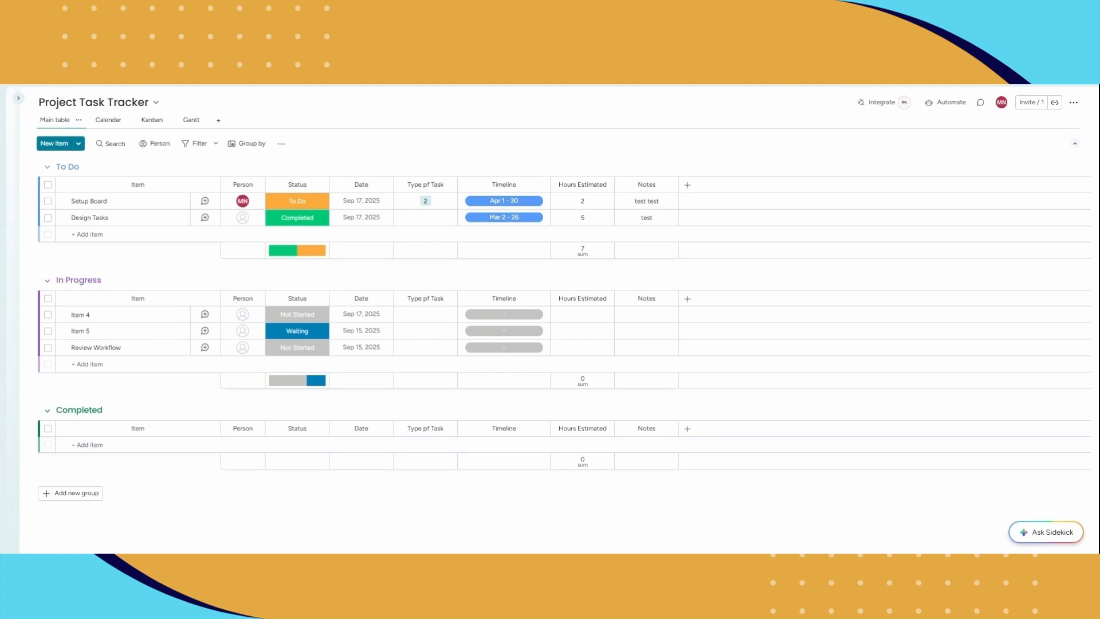
Add an item named "TEST COMPLETED" to the To Do group and set its status to Completed.
click(98, 234)
text(T)
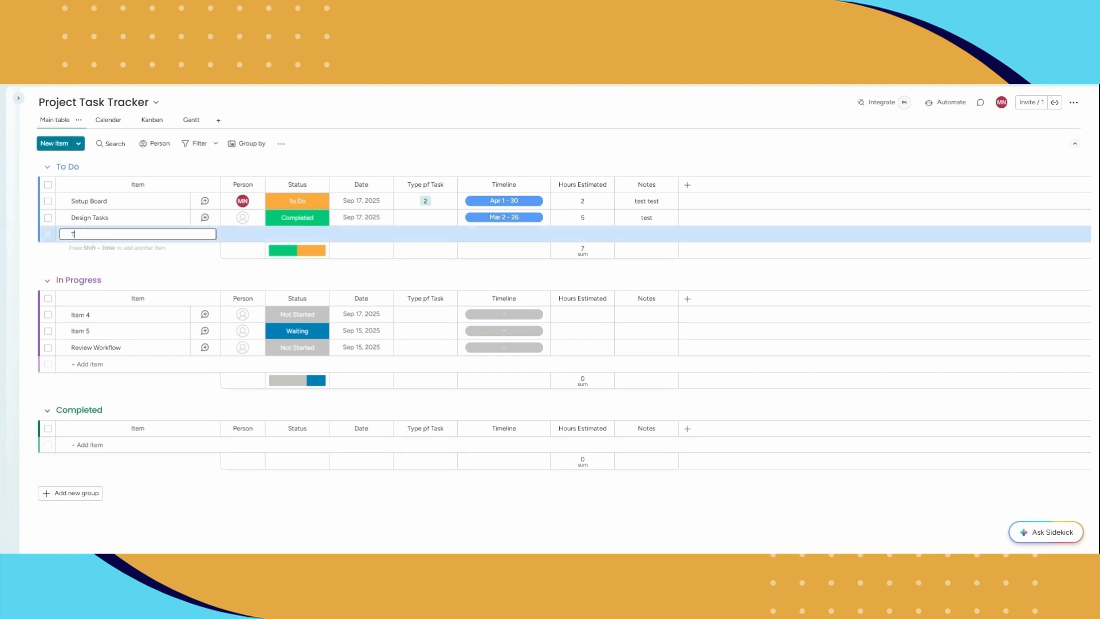
text(EST COMPLETED)
key(Return)
click(304, 235)
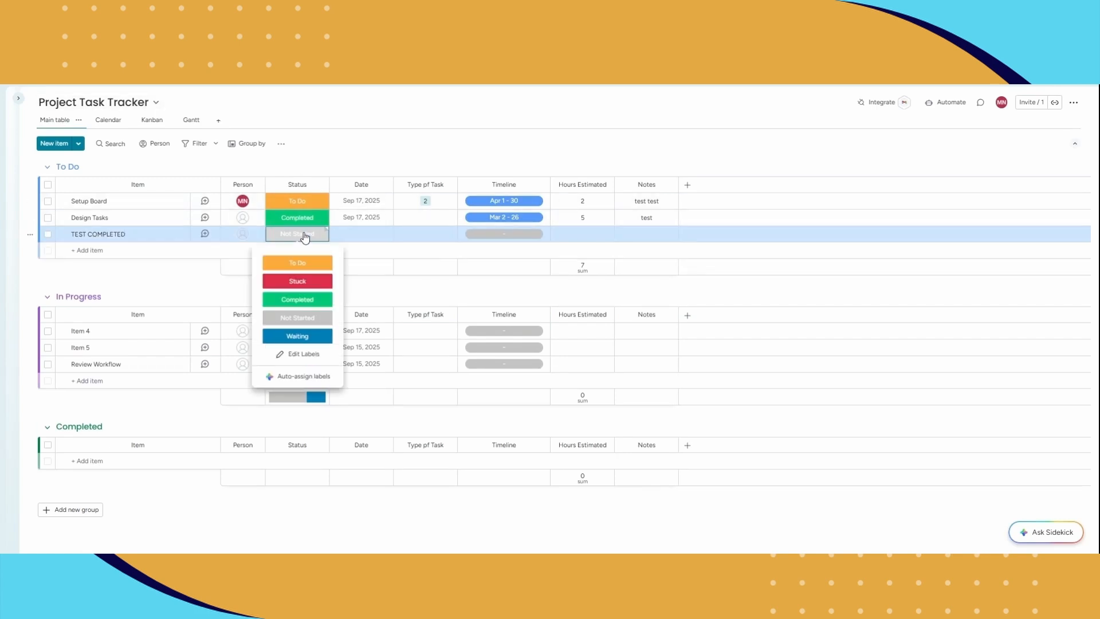
click(299, 299)
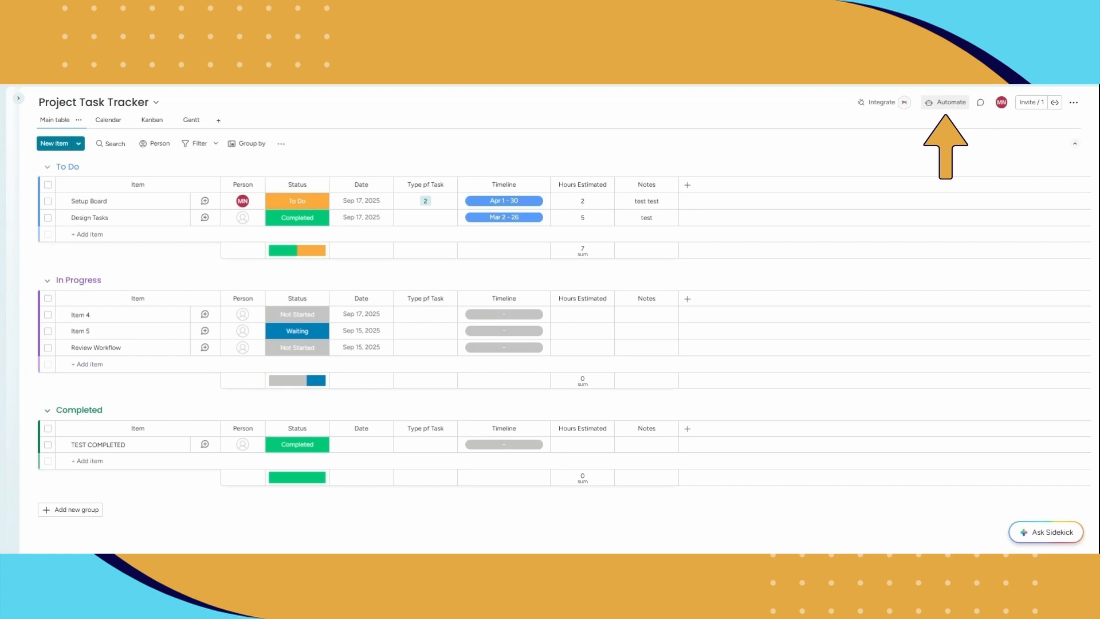
Start another automation from scratch with the trigger that the Status column changes to Stuck.
click(945, 102)
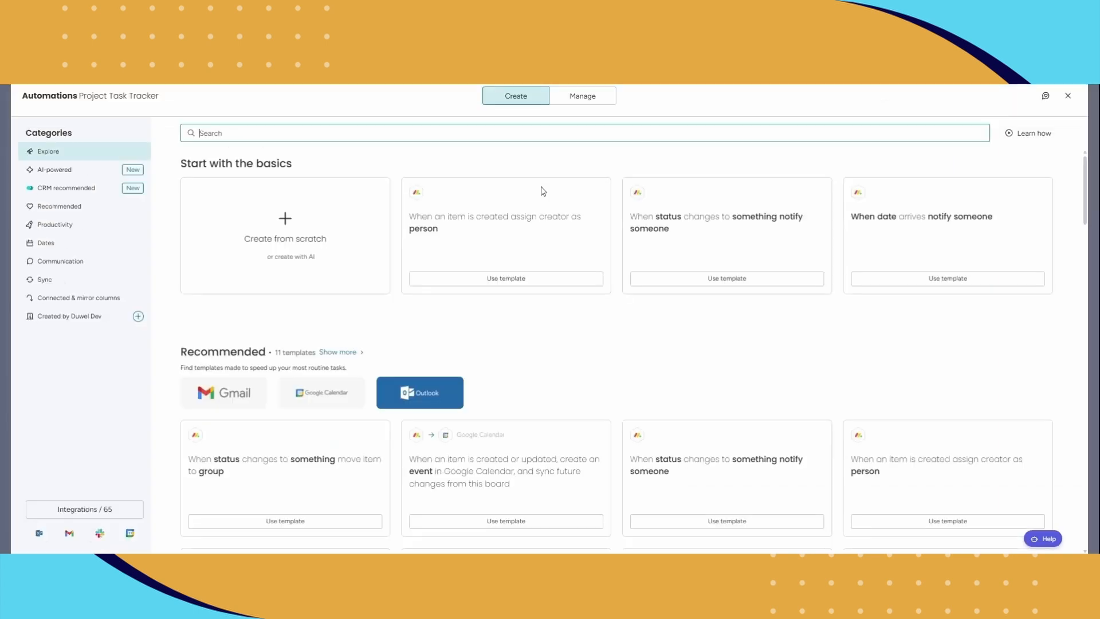
click(343, 218)
click(273, 194)
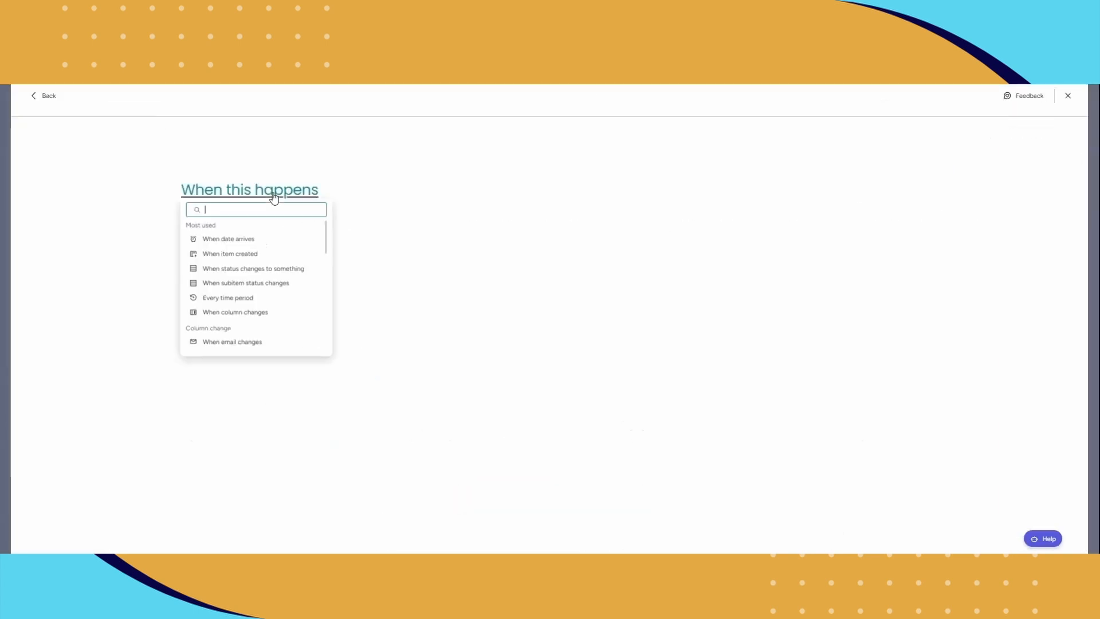
click(278, 273)
click(246, 193)
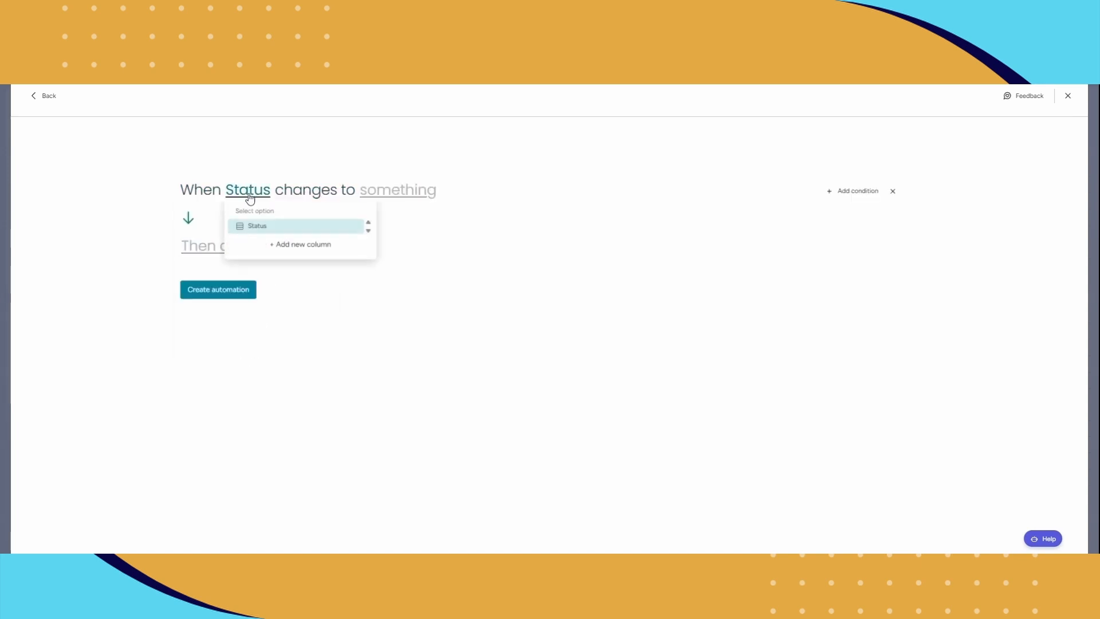
click(272, 231)
click(399, 191)
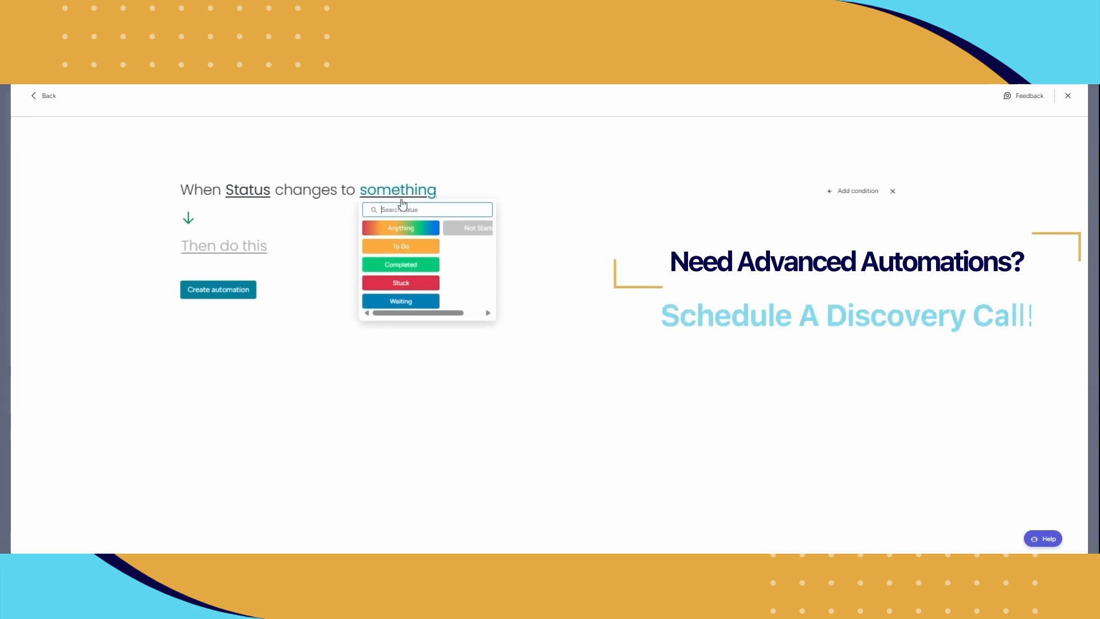
click(409, 284)
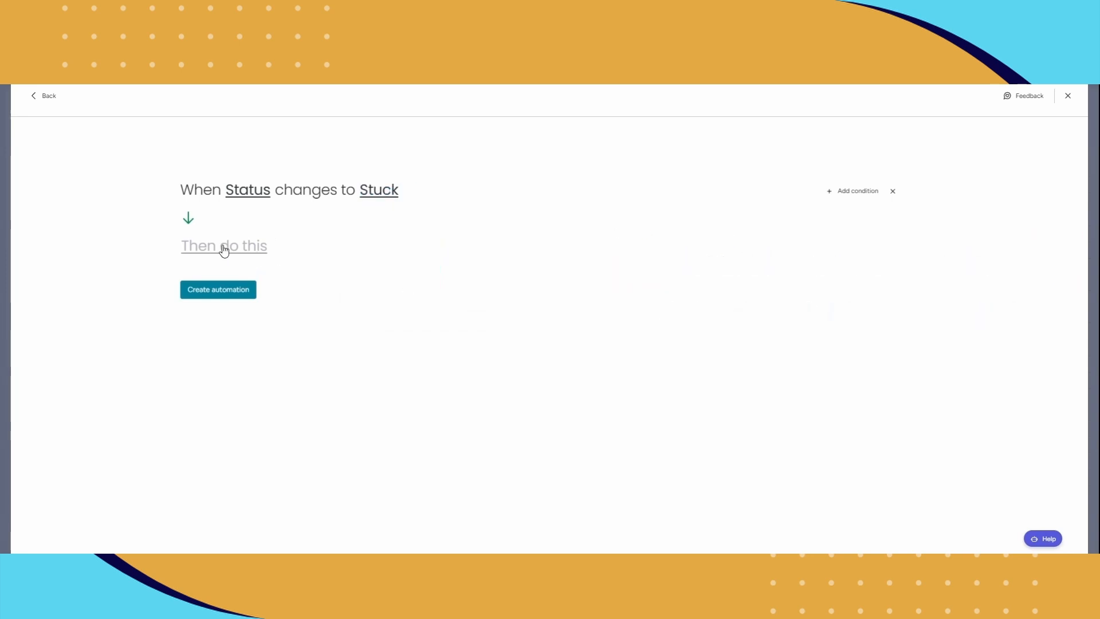
Set the automation's action to notify someone, choosing the item's Person column as the recipient.
click(243, 256)
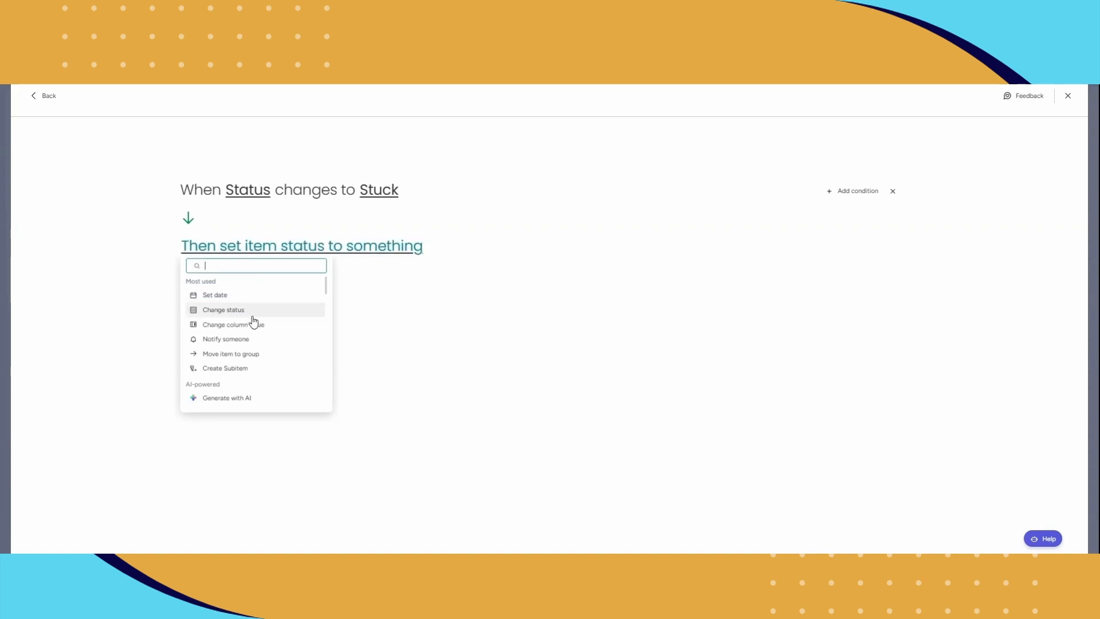
click(218, 347)
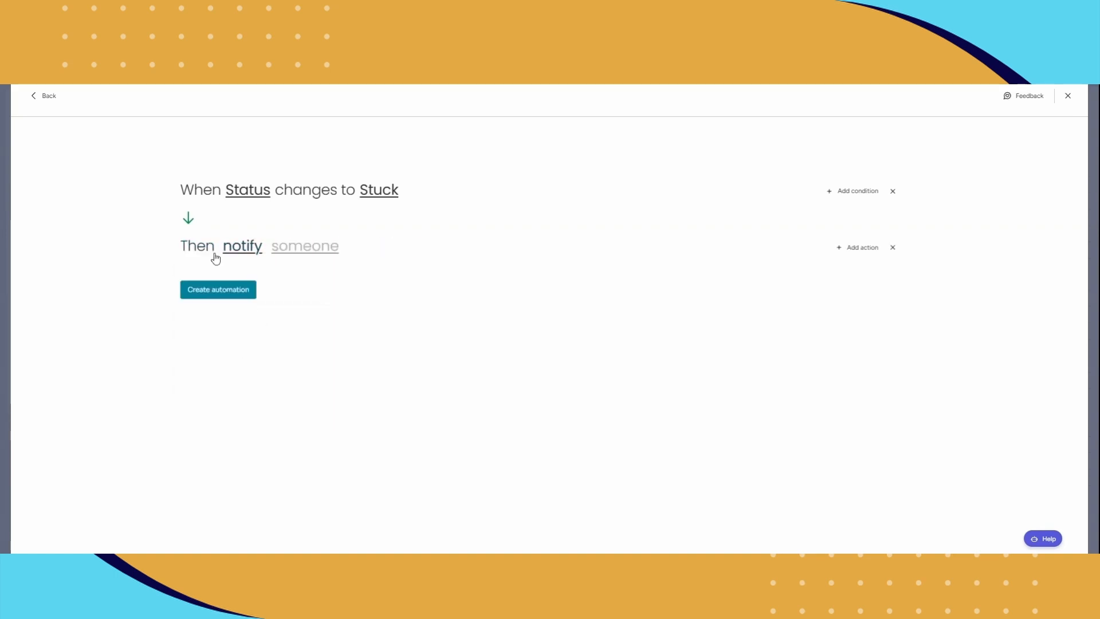
click(303, 247)
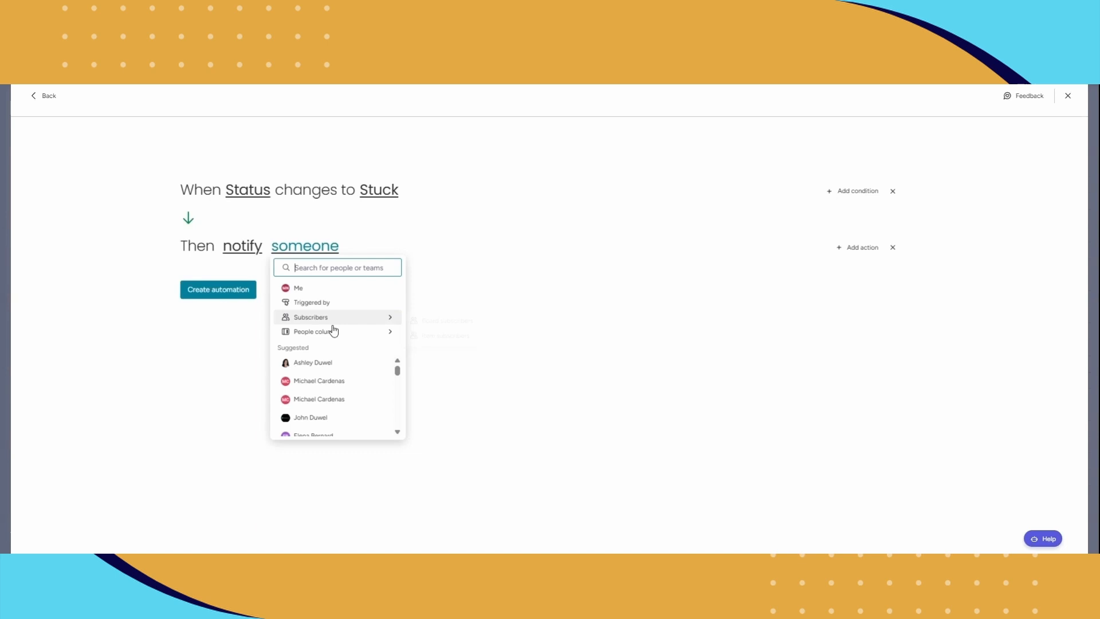
mouse_move(331, 338)
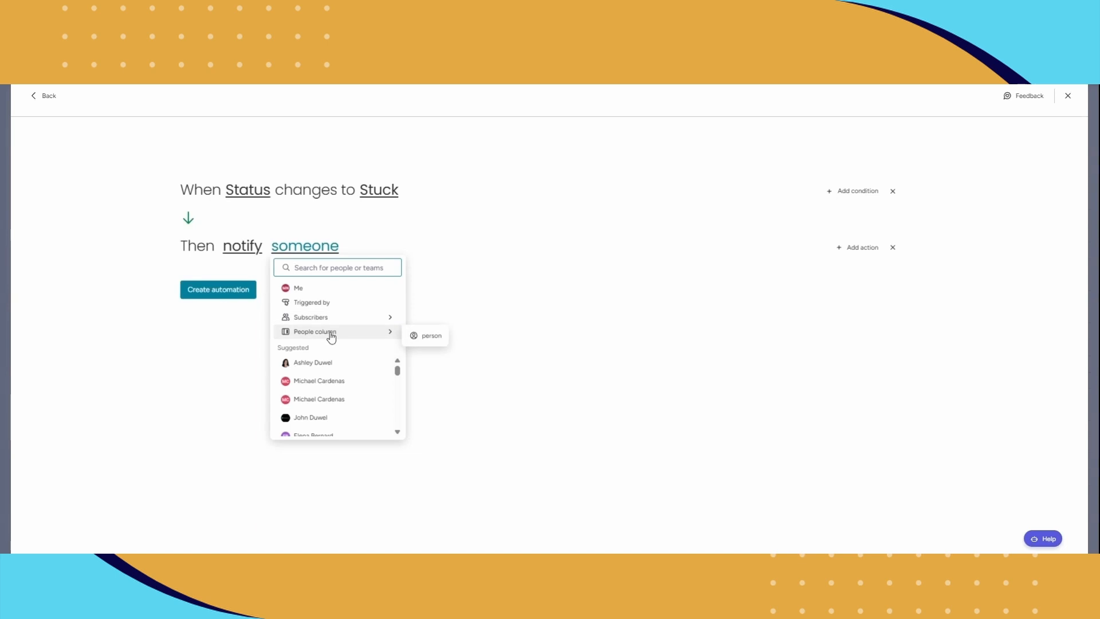
click(419, 336)
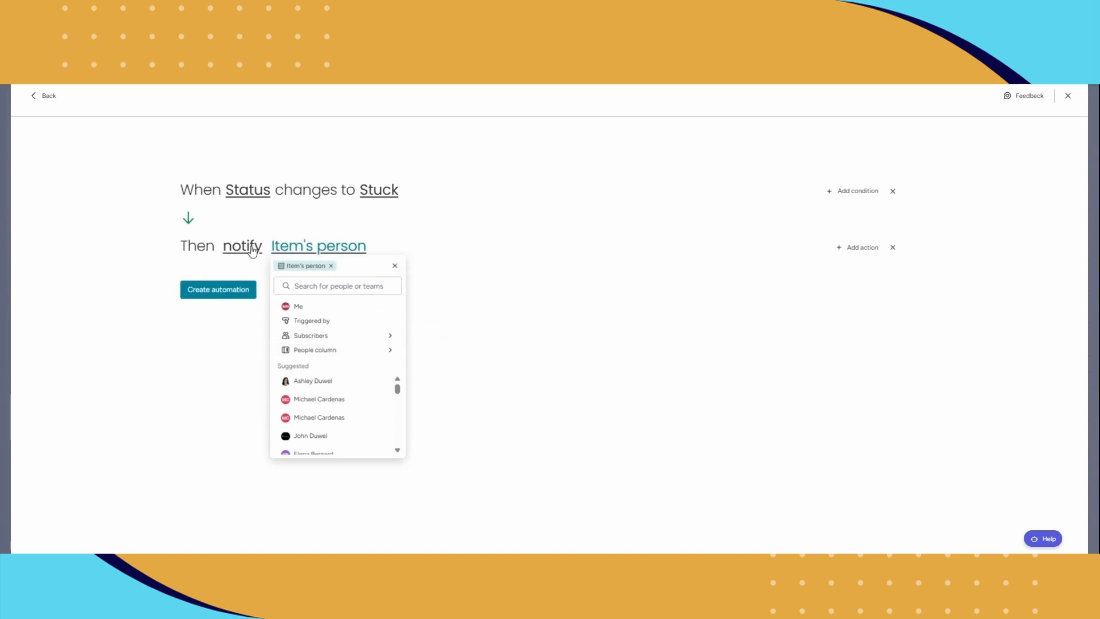
click(252, 223)
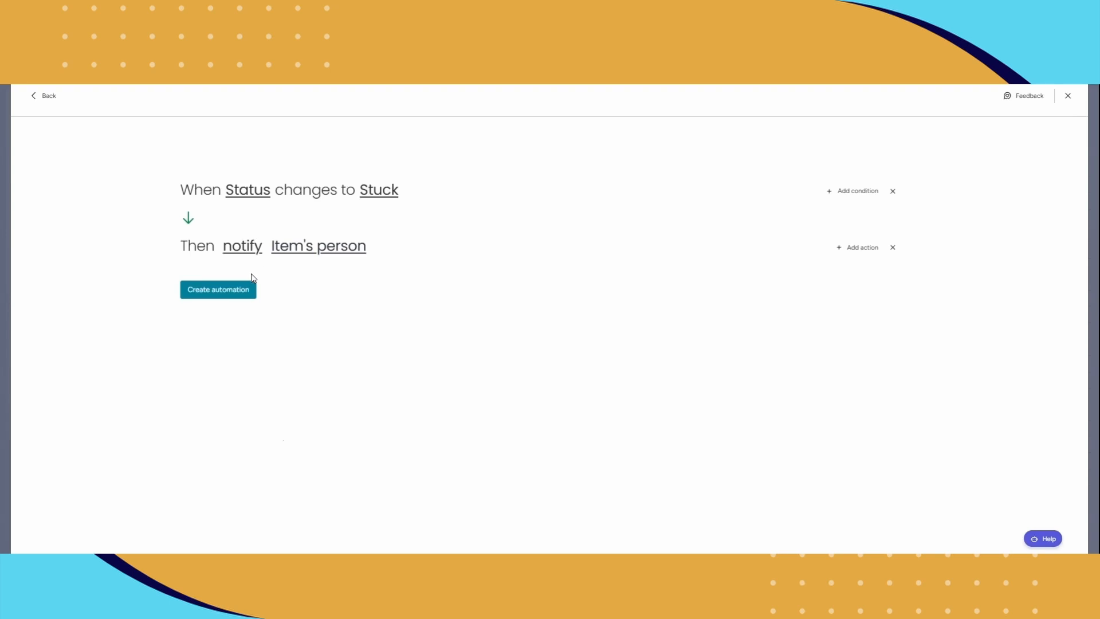
Write the notification with subject "ITEM IS STUCK" and message "Hello, please check on this item", create the automation and return to the board.
click(255, 252)
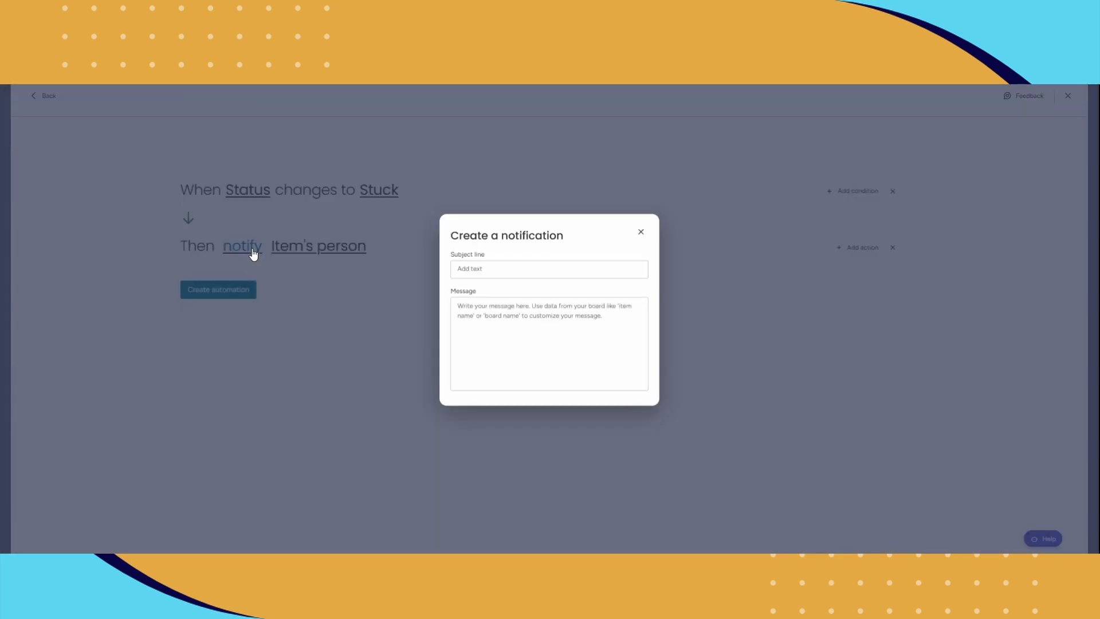
click(480, 269)
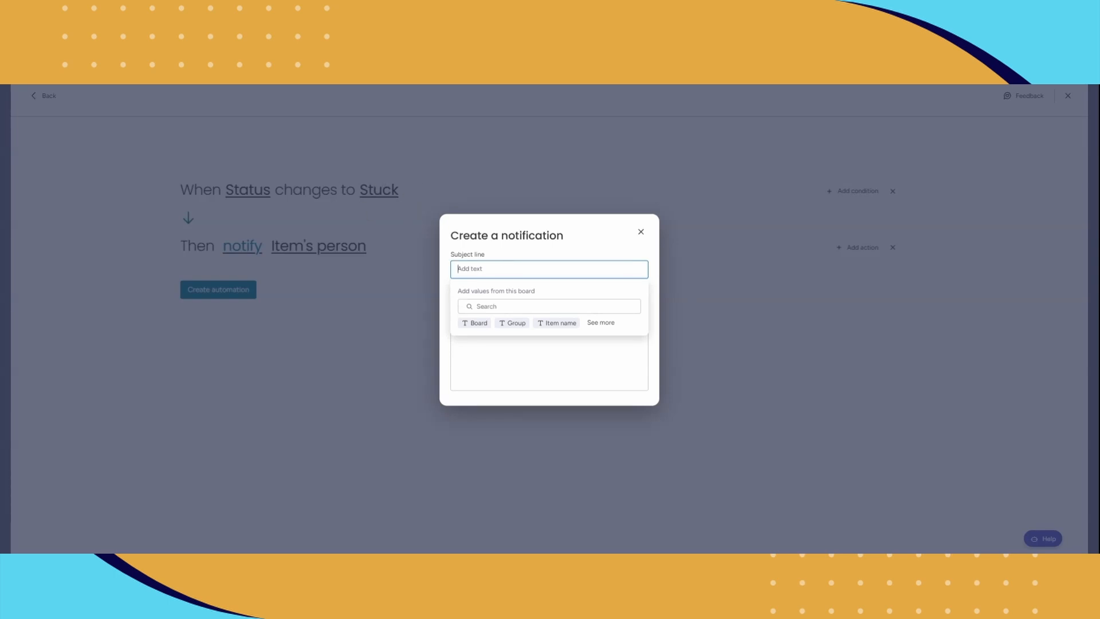
text(ITEM IS STUCK)
click(486, 387)
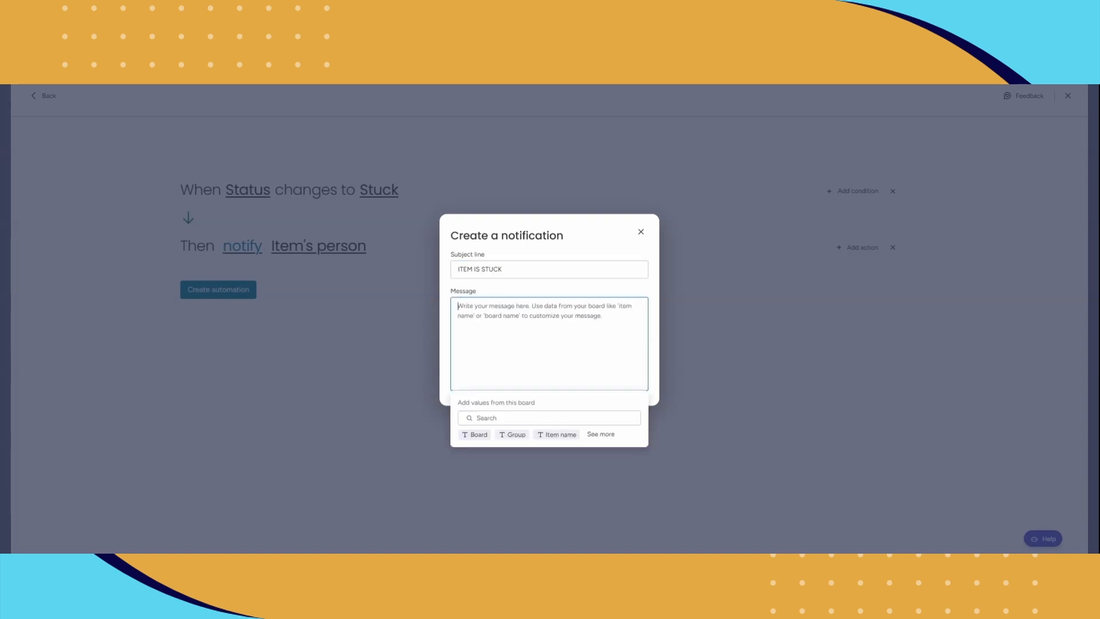
text(H)
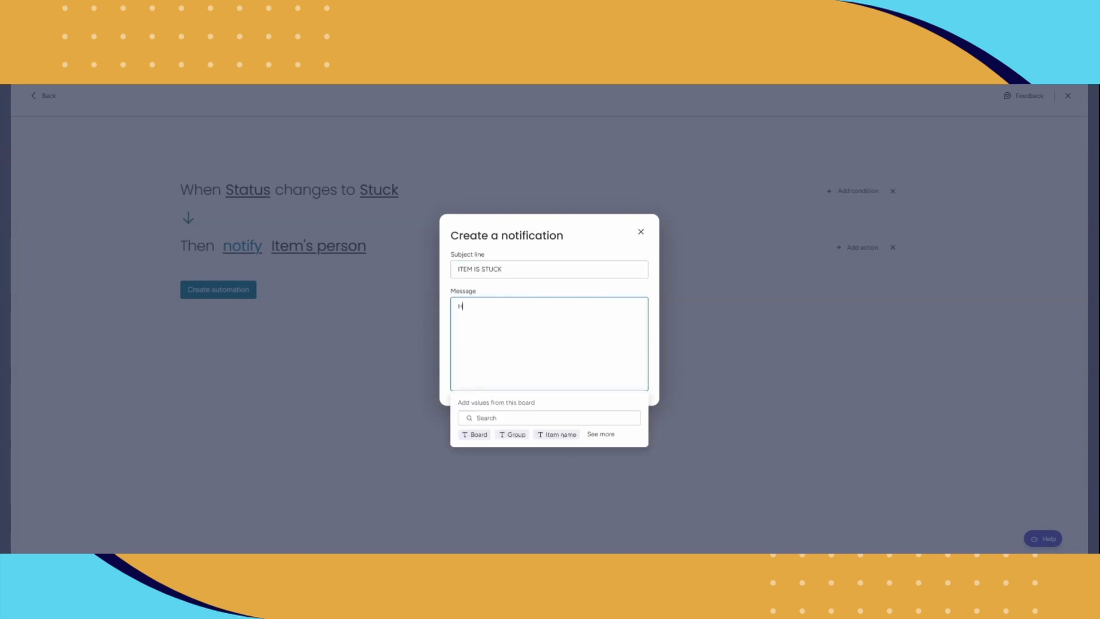
text(ello, please check on this item)
click(713, 329)
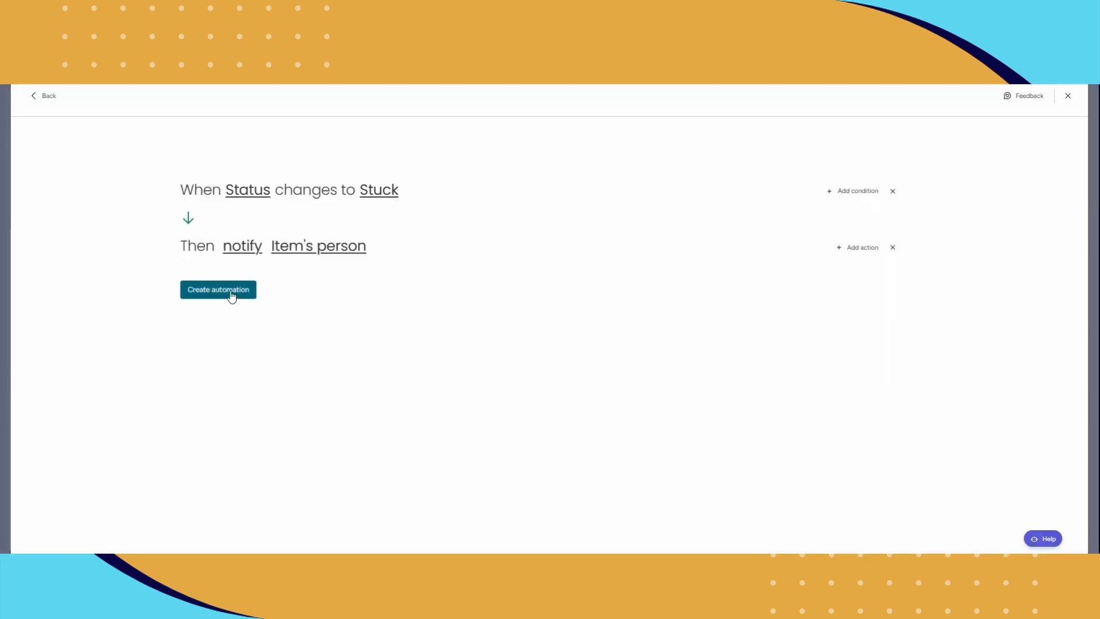
click(232, 296)
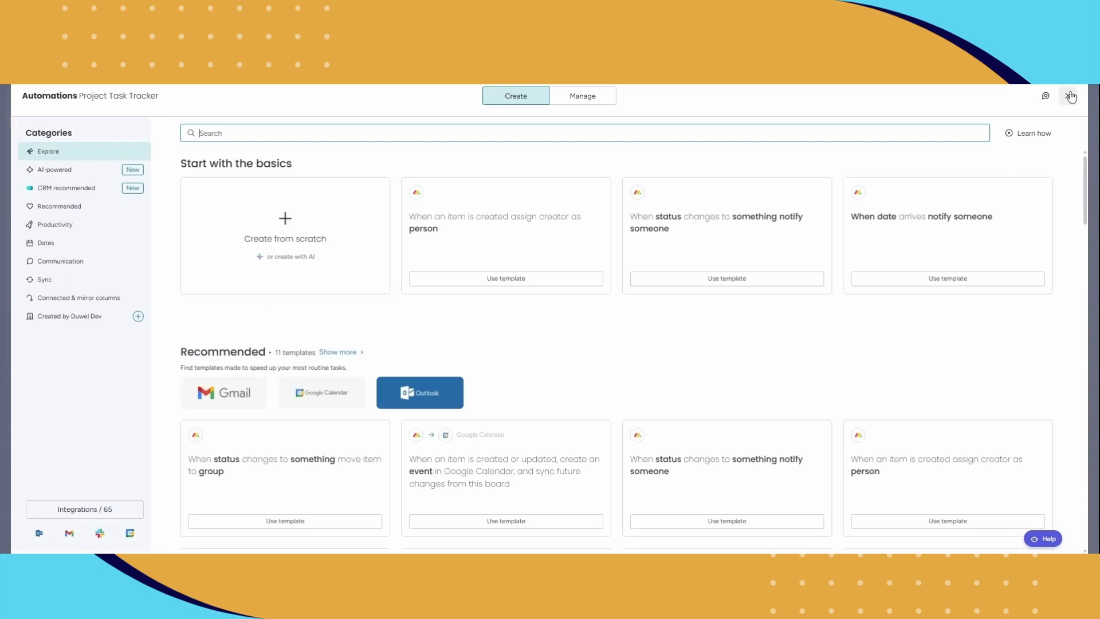
click(1070, 96)
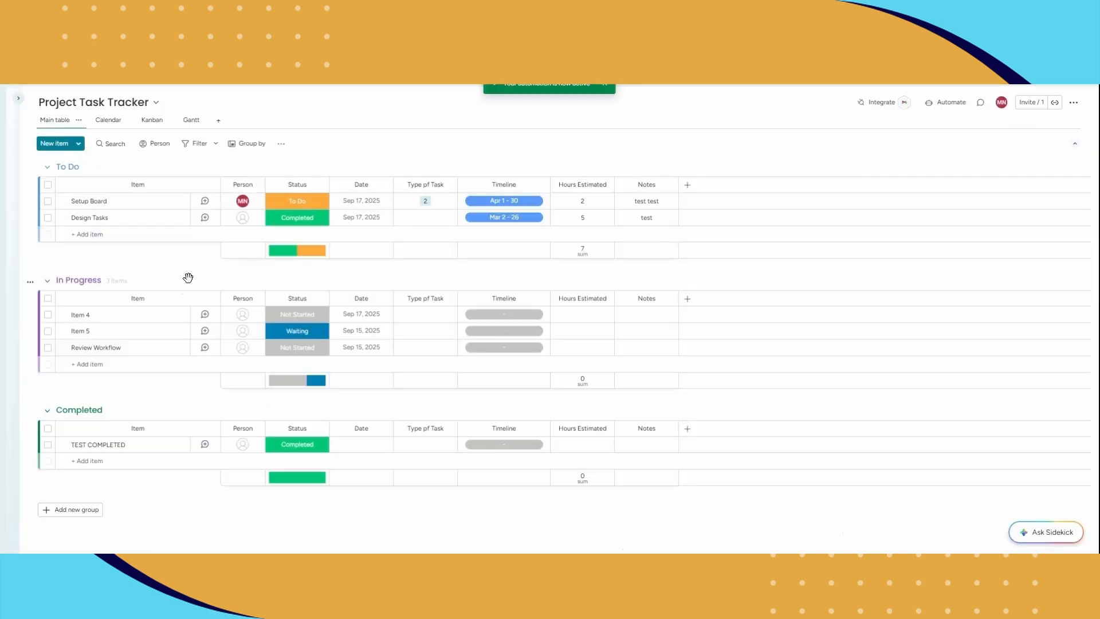
Add an item named "test notfiy" to the To Do group.
click(137, 234)
text(test notfiy)
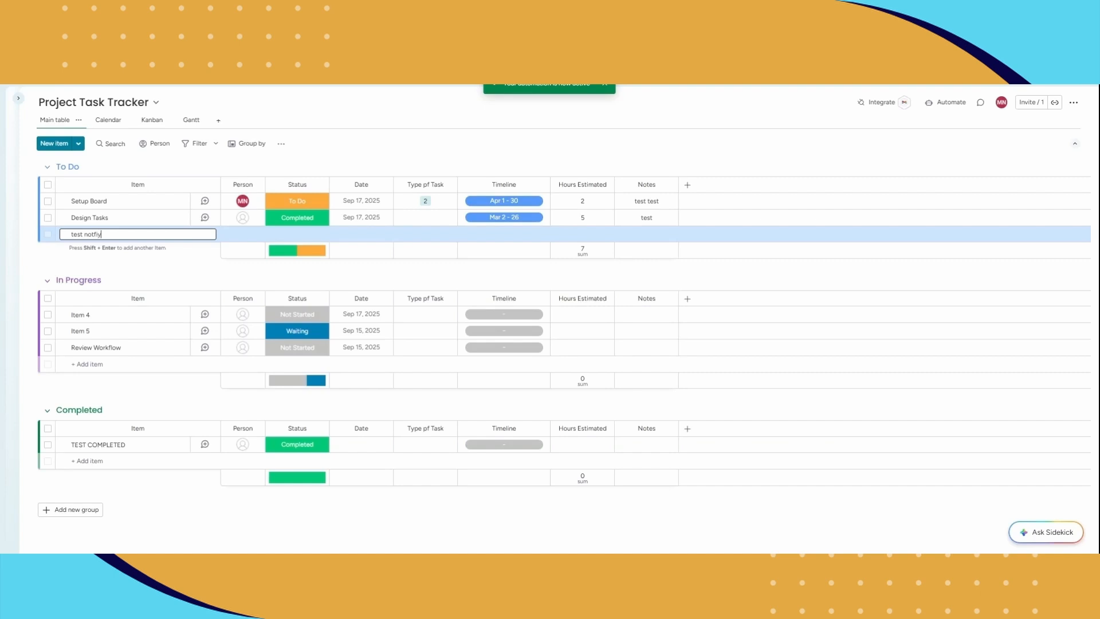
key(Return)
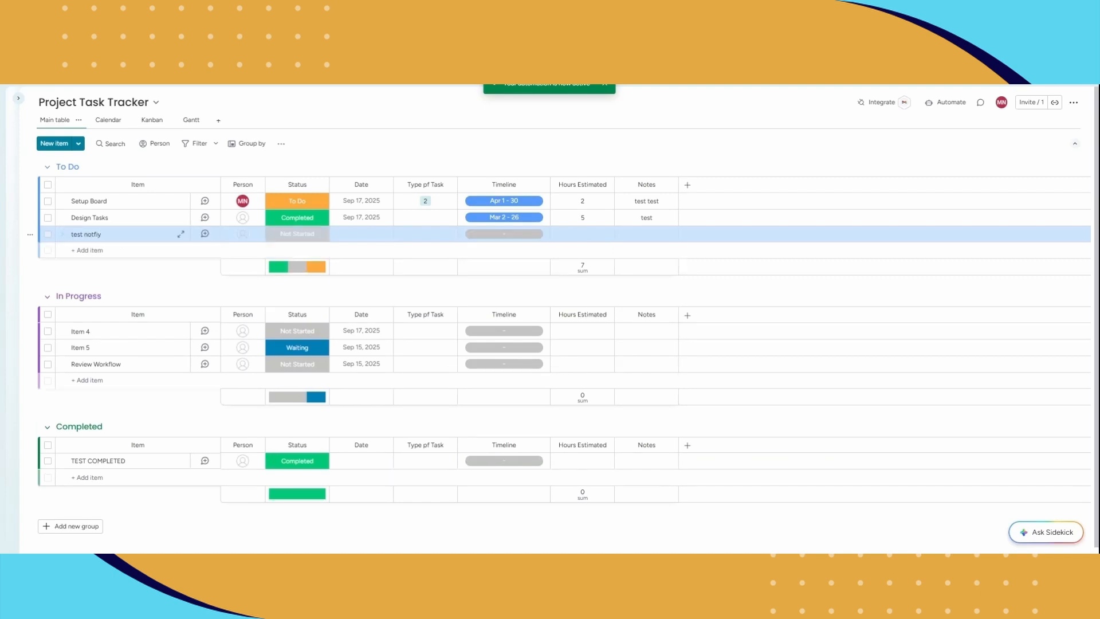
Assign the first suggested person to the "test notfiy" item and set its status to Stuck.
click(246, 234)
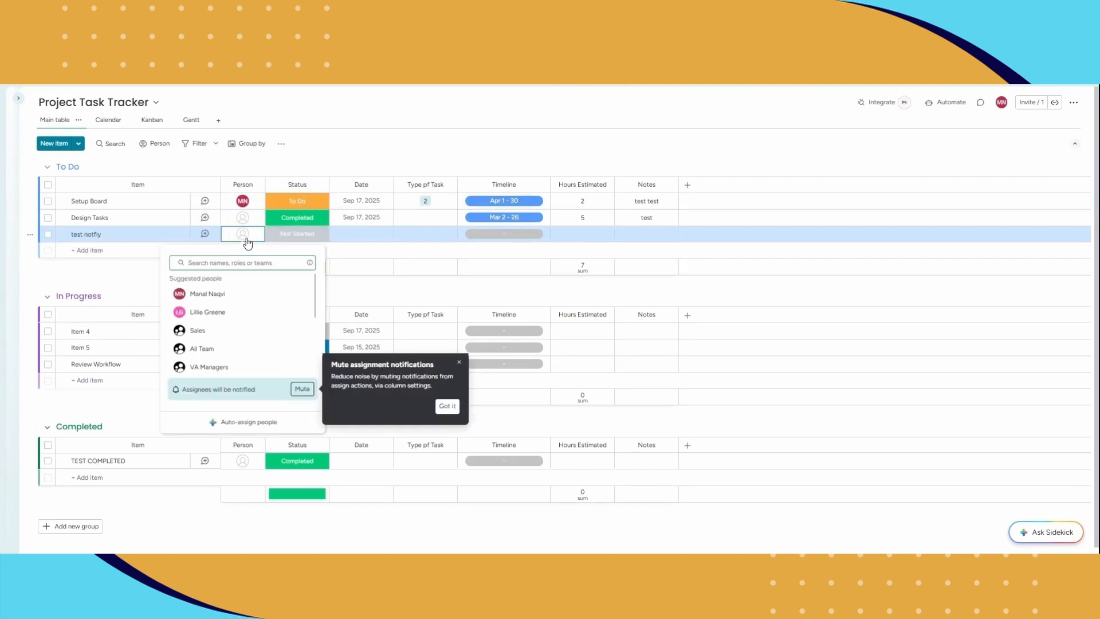
click(221, 292)
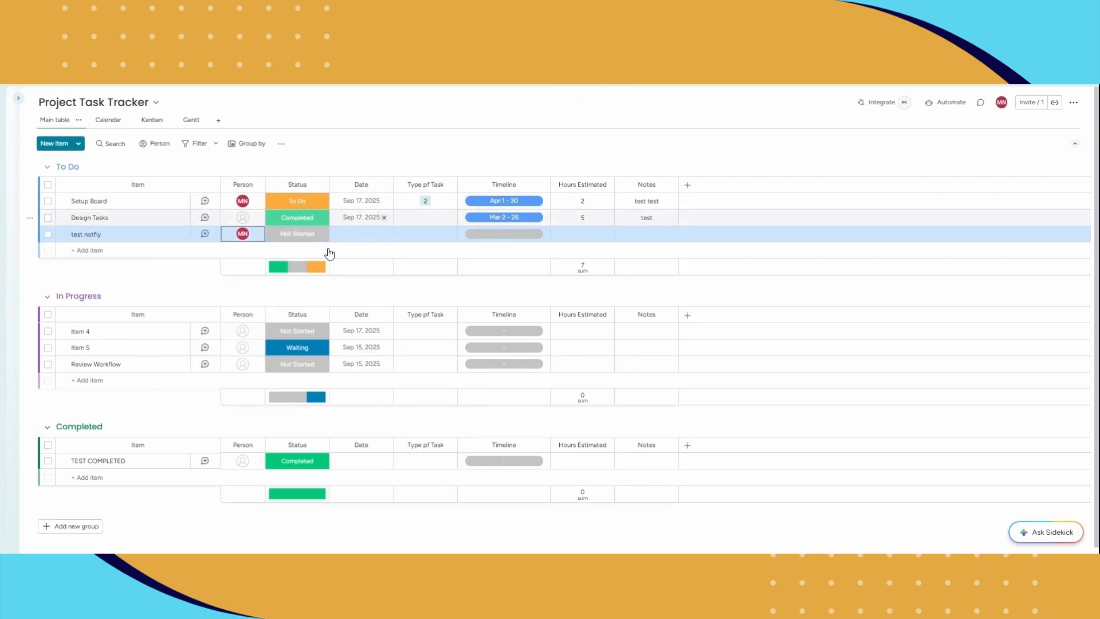
click(302, 237)
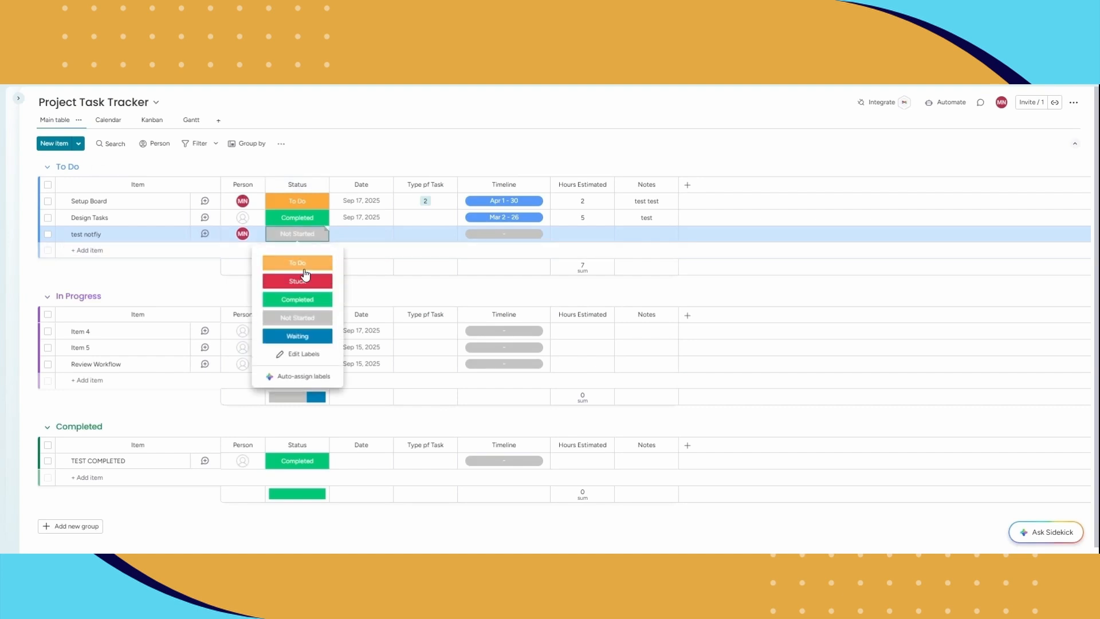
click(305, 286)
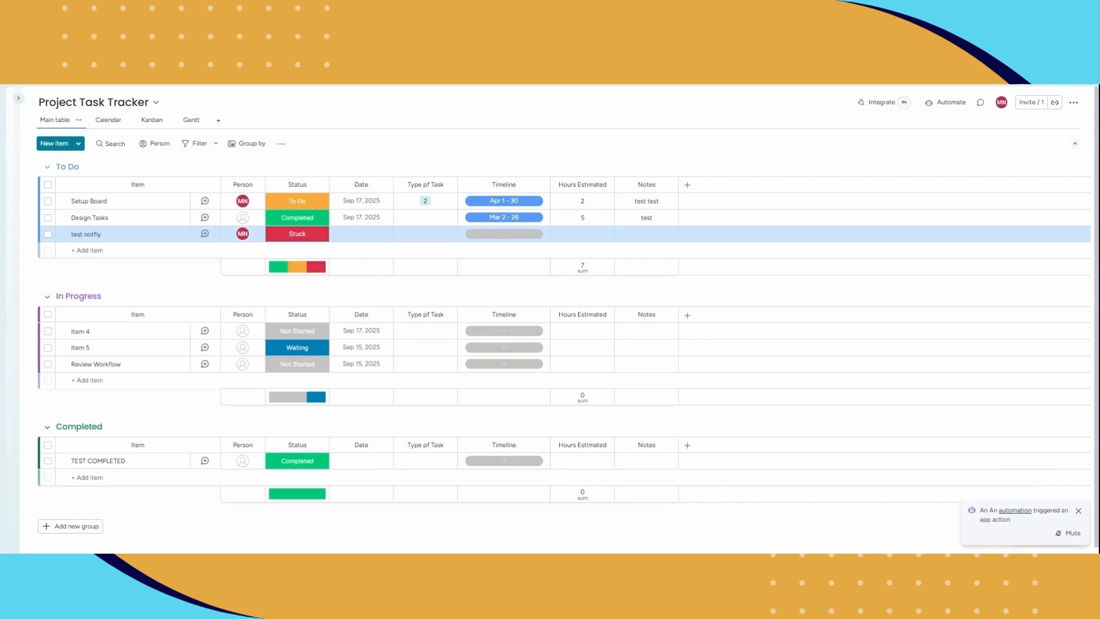
Check the notifications for the stuck-item alert and return to the board.
click(853, 88)
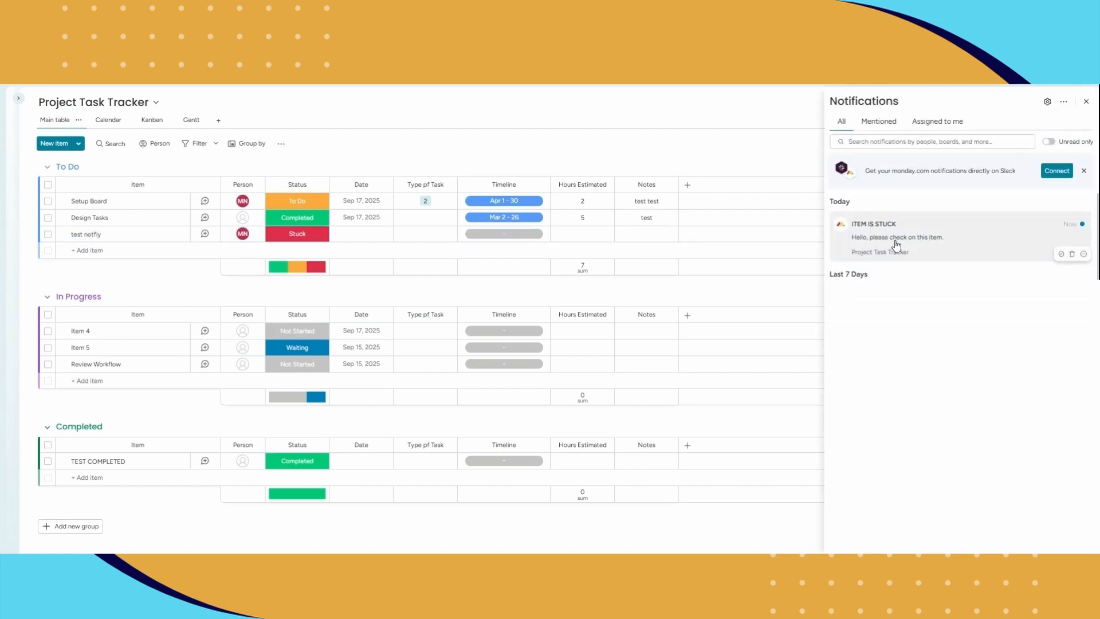
click(771, 165)
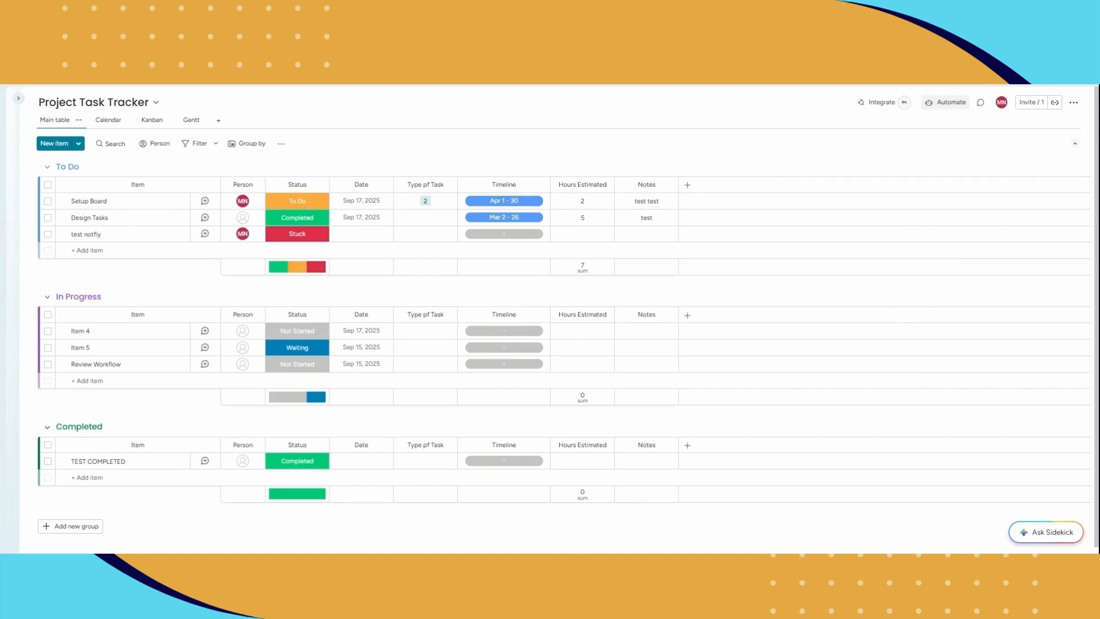
Start another automation from scratch with the trigger that a date arrives.
click(947, 106)
click(289, 219)
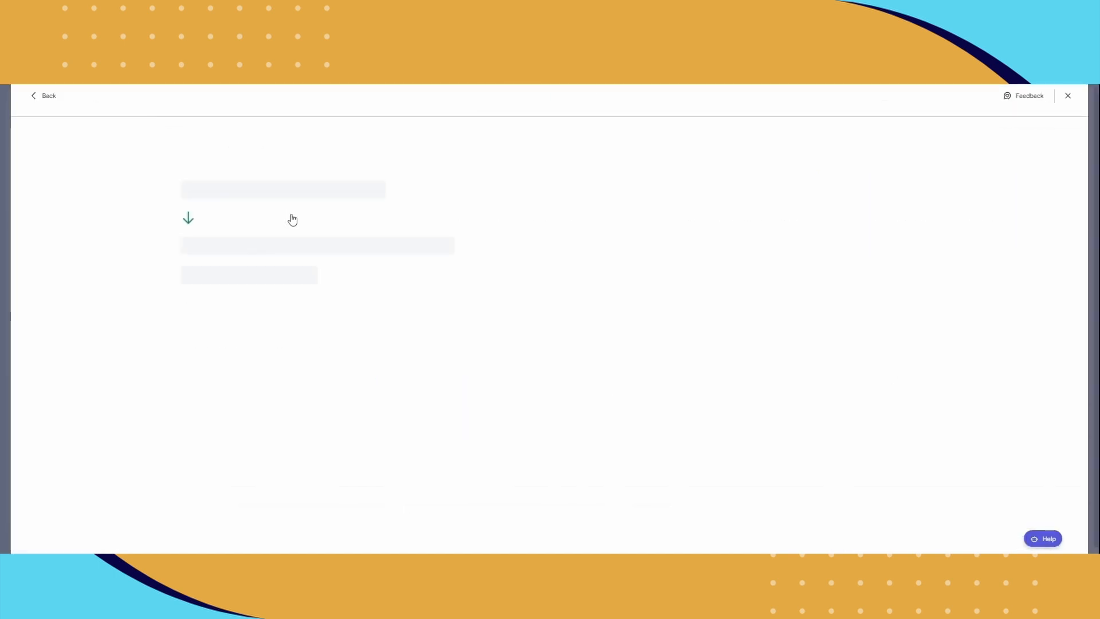
click(272, 198)
click(240, 242)
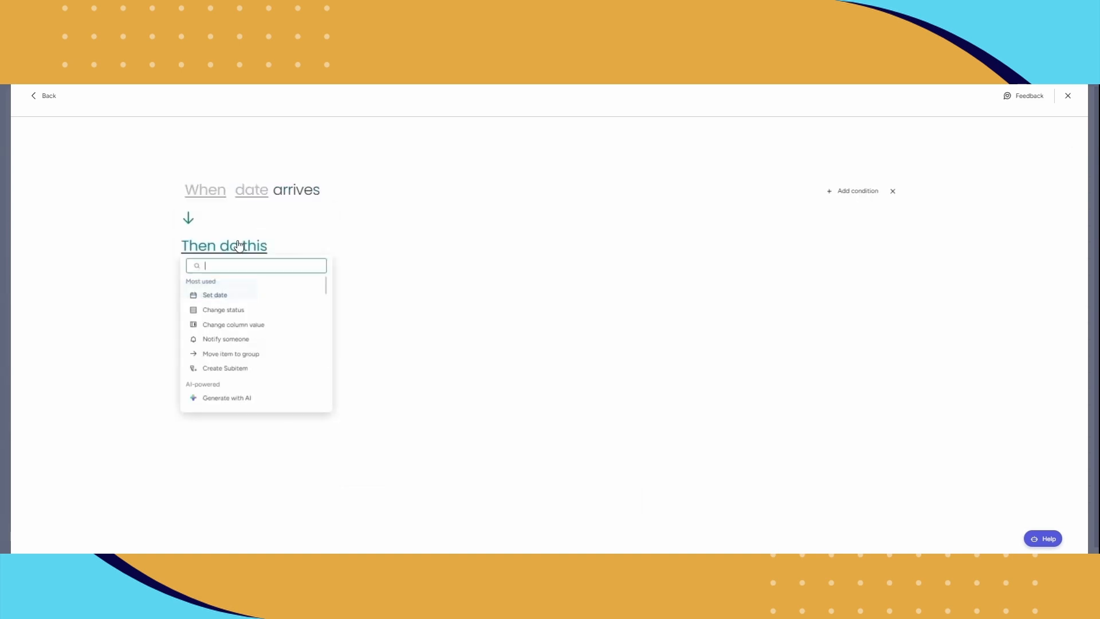
Set the trigger to fire 3 days after the date, using Timeline (end date) as the date column.
click(212, 192)
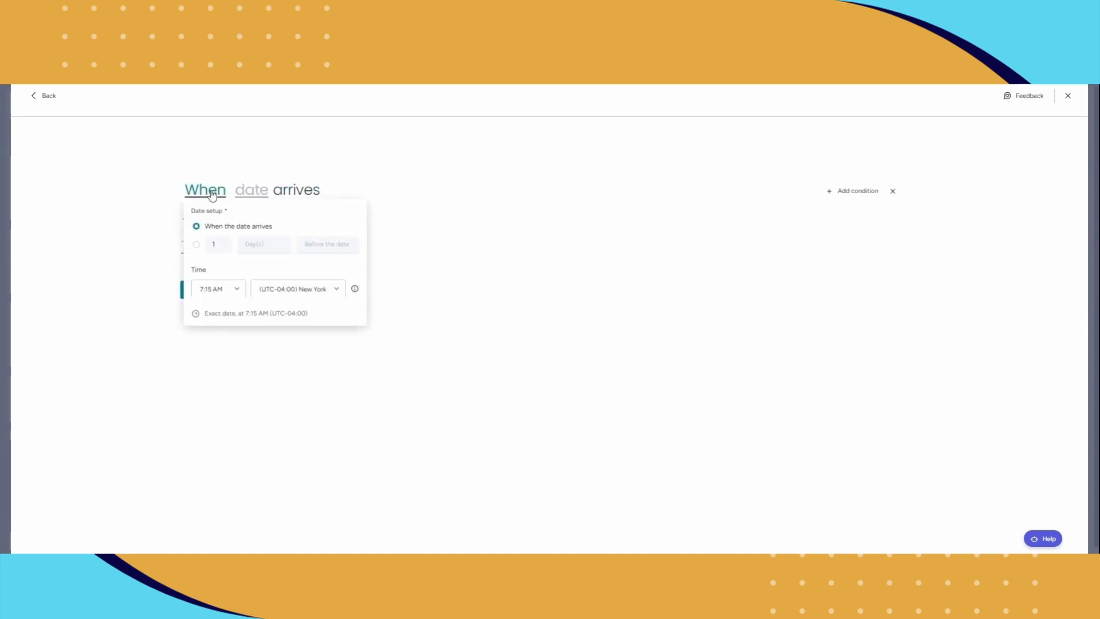
click(197, 245)
text(3)
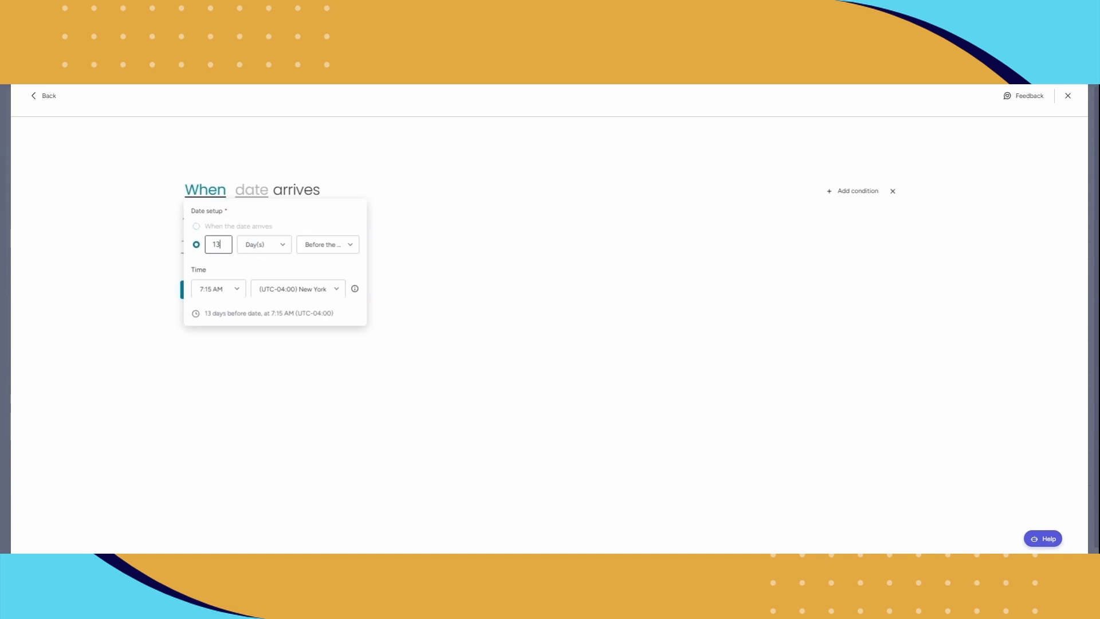
key(BackSpace)
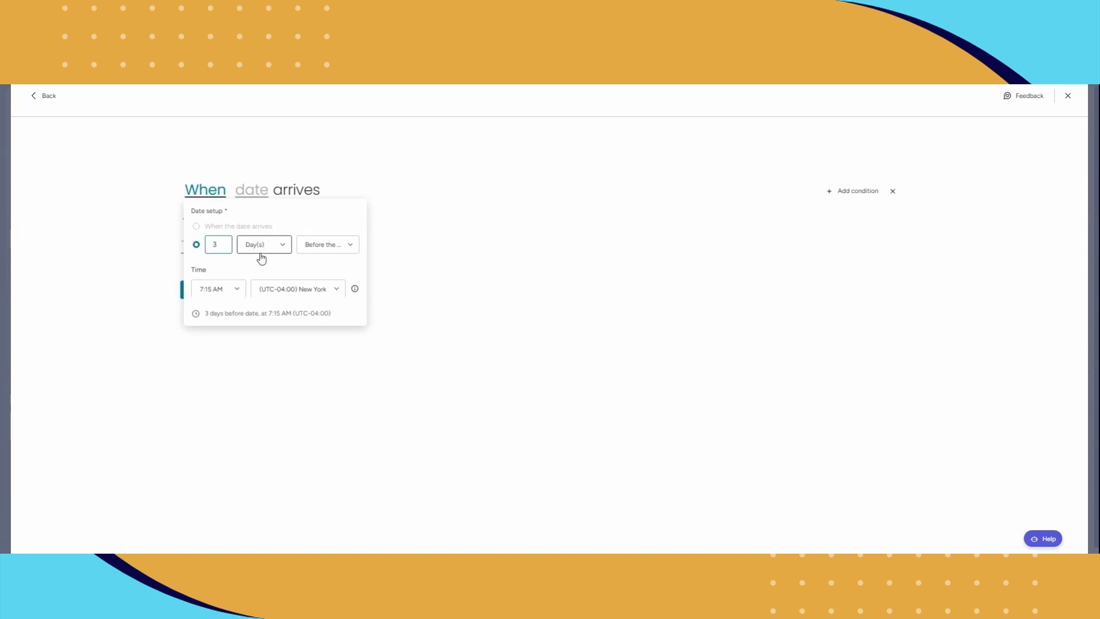
click(281, 245)
click(343, 246)
click(342, 283)
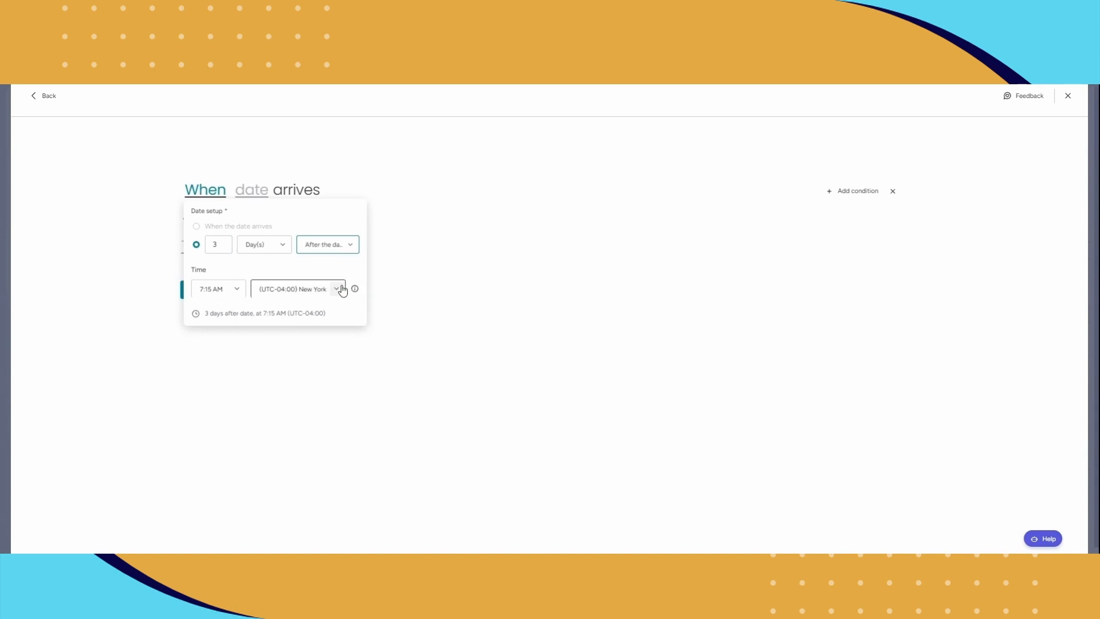
click(342, 186)
click(265, 191)
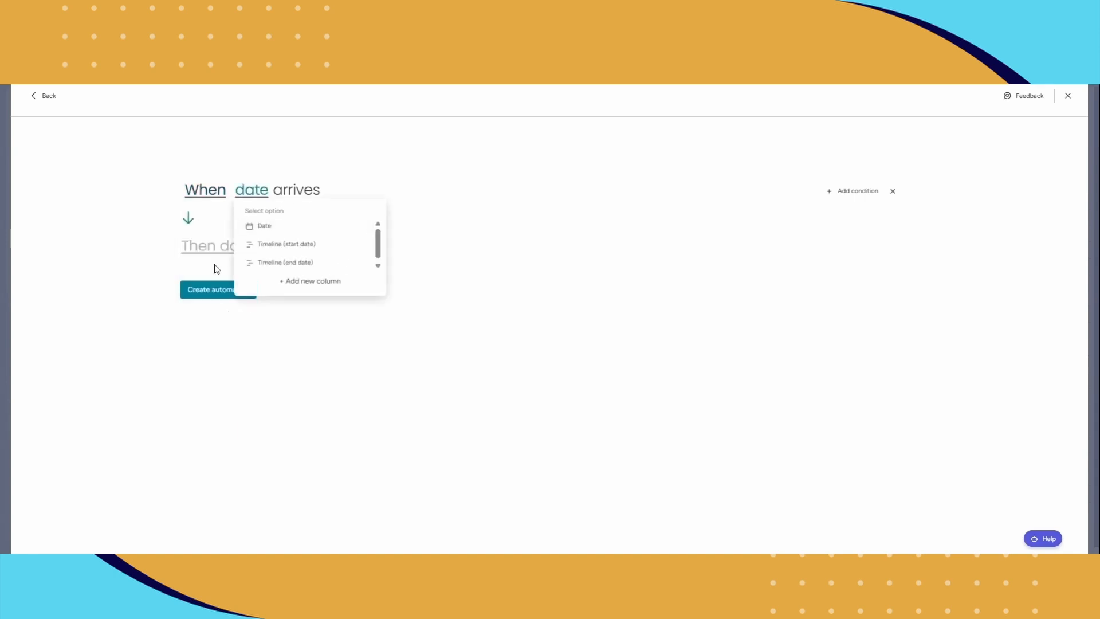
click(280, 262)
Set the date automation's action to notify someone, with the item's person as the recipient.
click(258, 247)
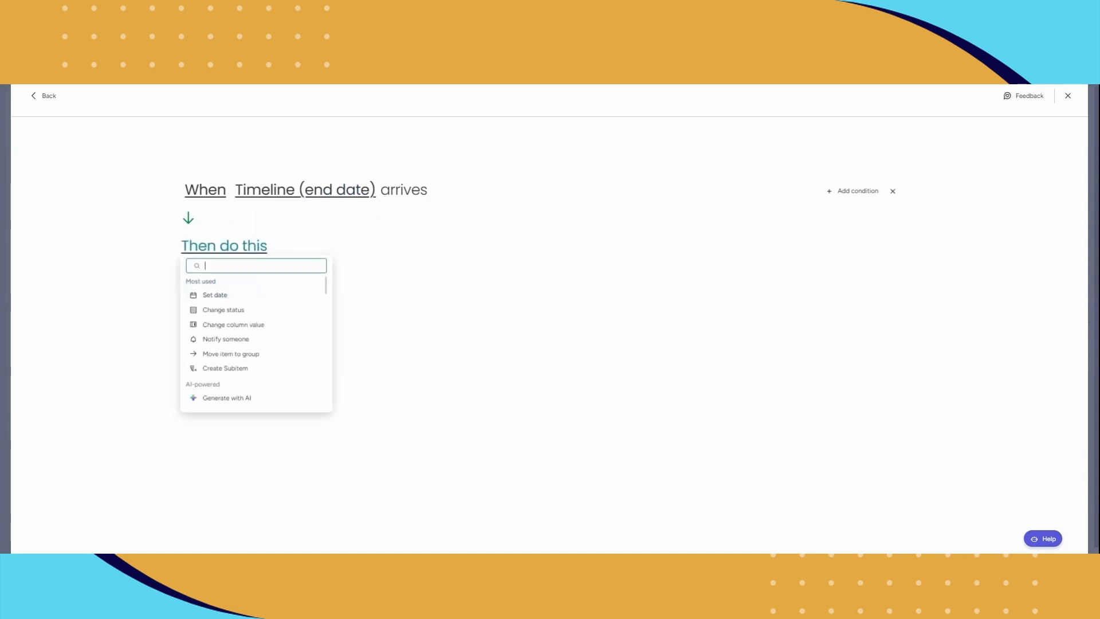
click(229, 338)
click(286, 247)
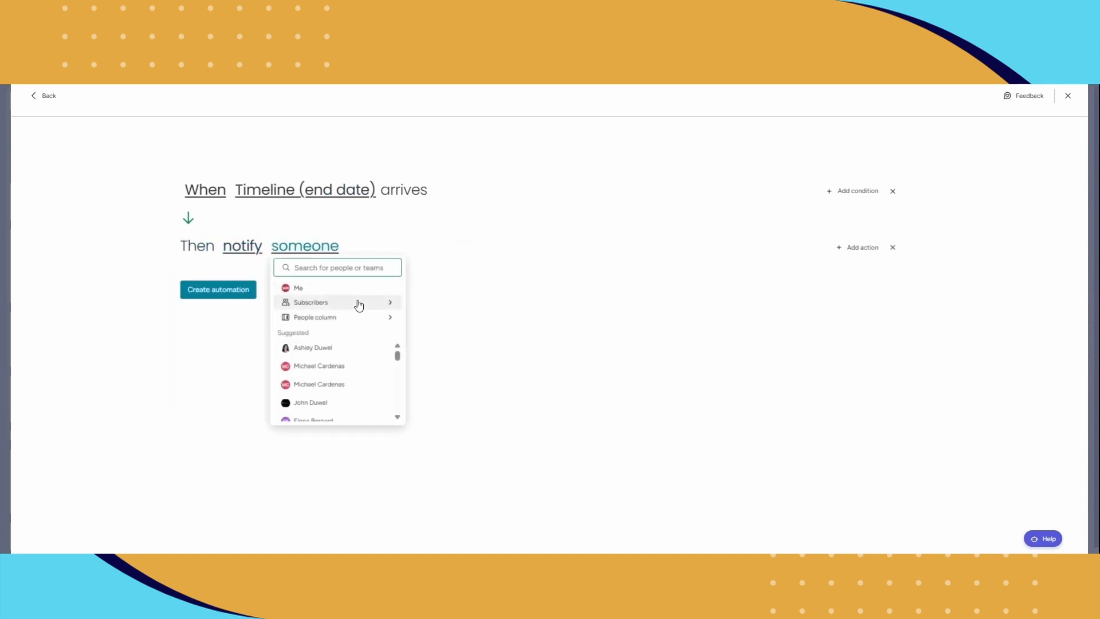
mouse_move(356, 317)
click(419, 320)
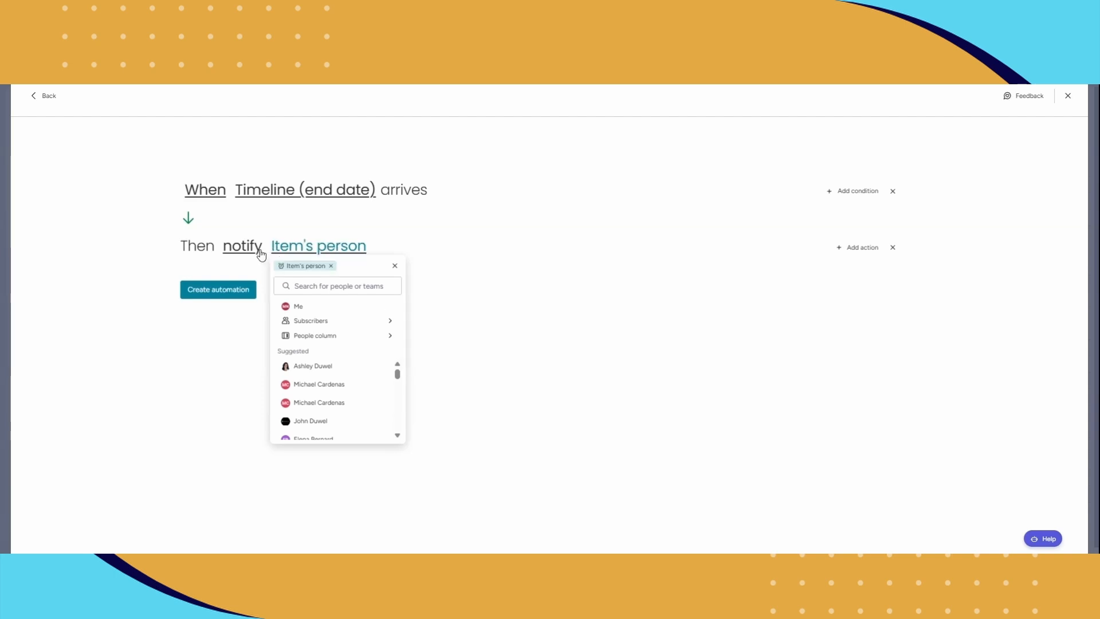
Write the notification with subject "date is extened" and message "please check on timelines", create the automation and return to the board.
click(258, 250)
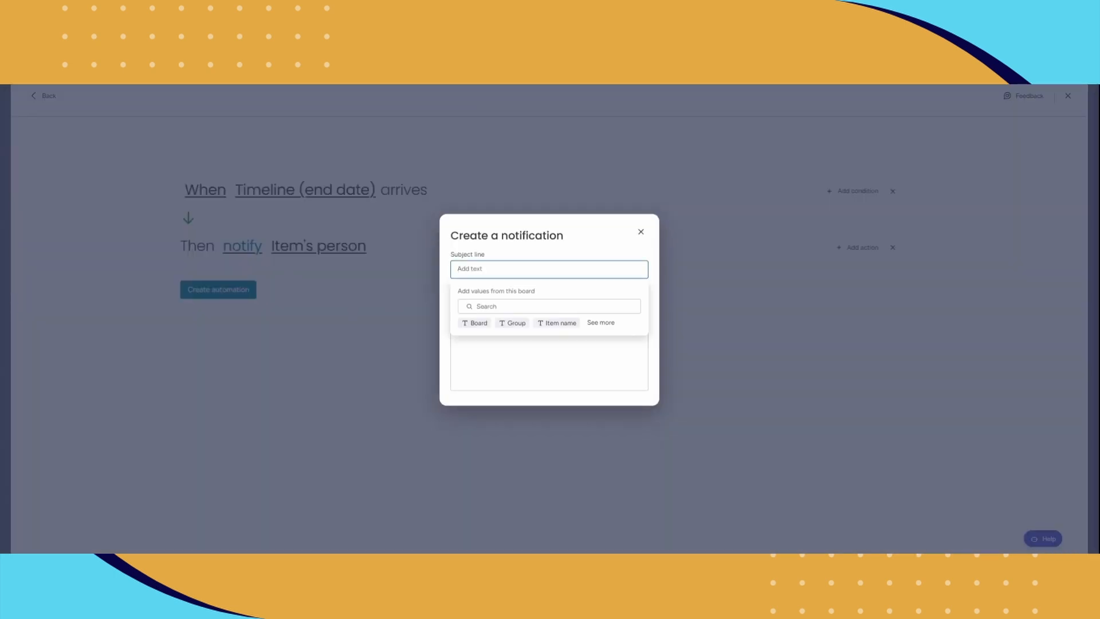
text(date is extened)
key(Tab)
text(plea)
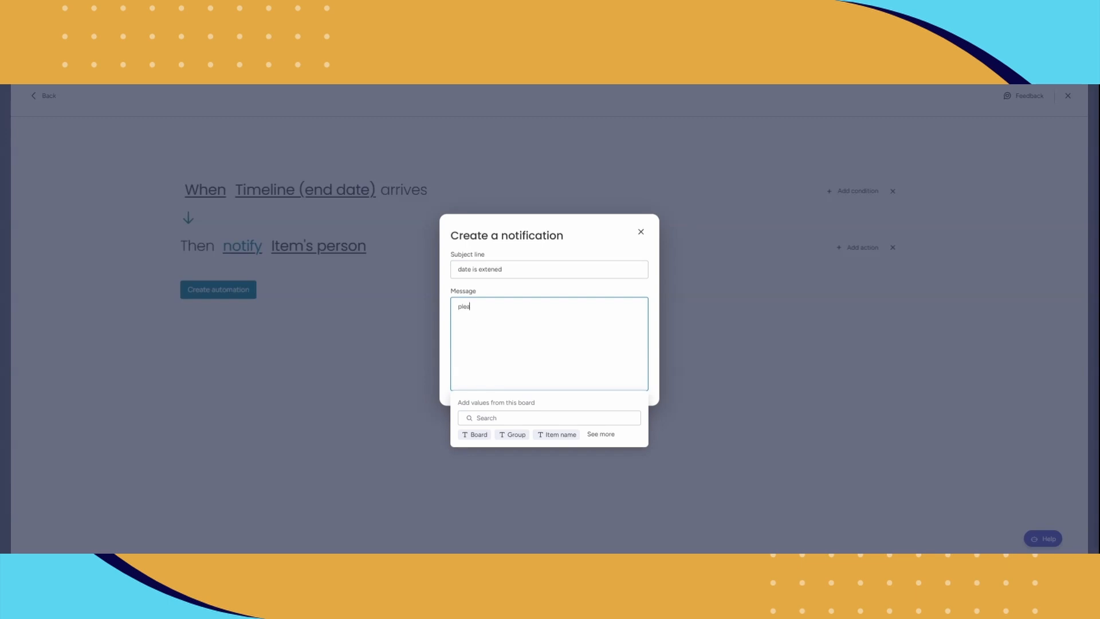
text(se check on timelines)
click(404, 366)
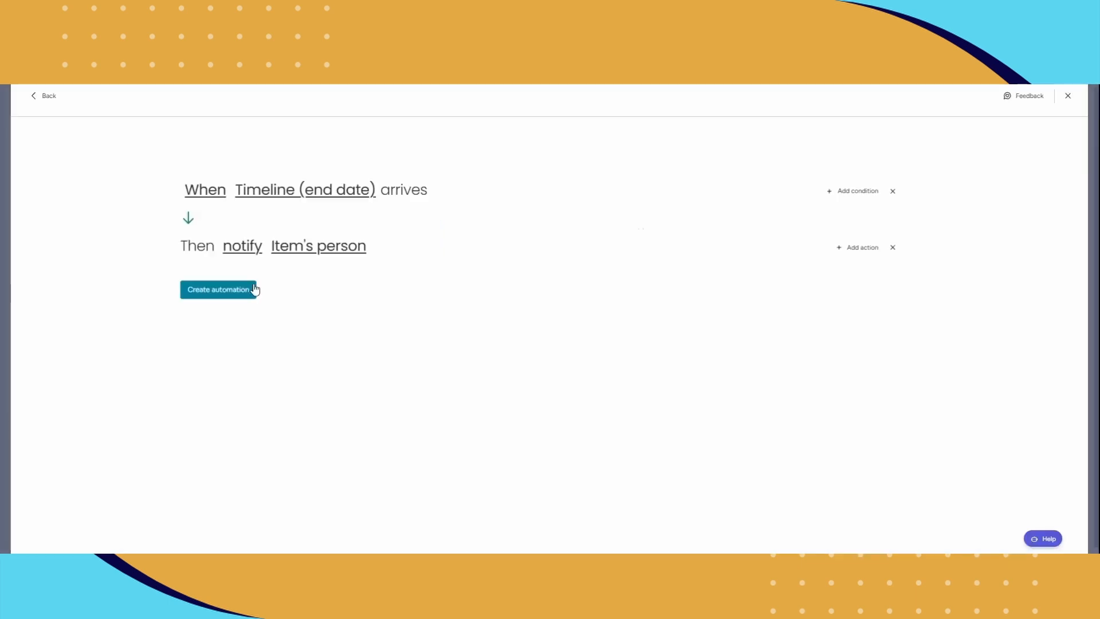
click(241, 290)
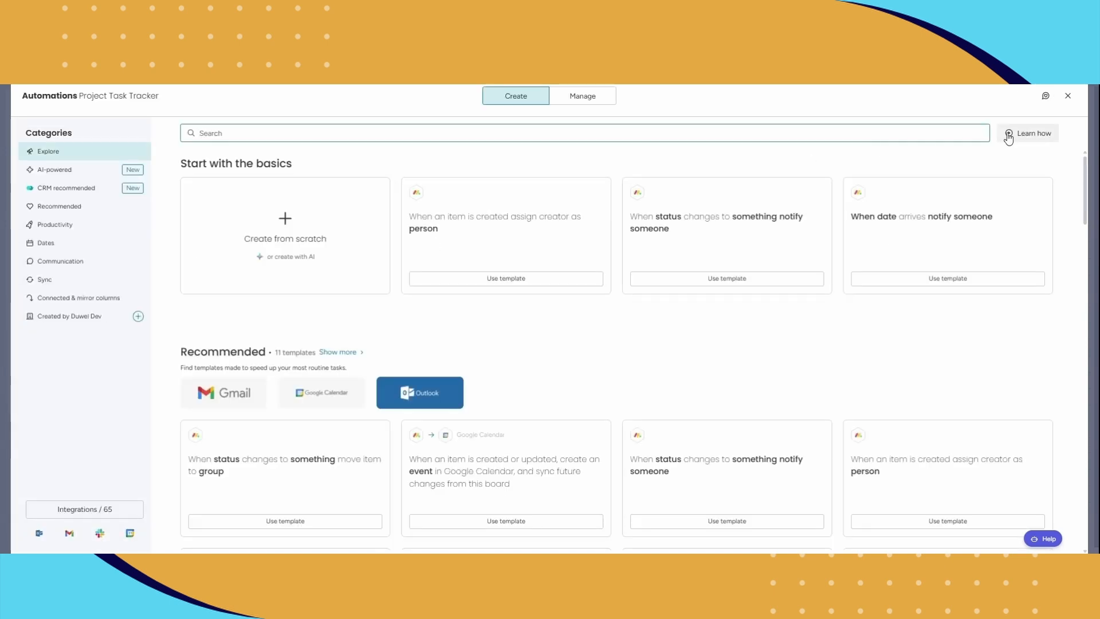
click(1068, 95)
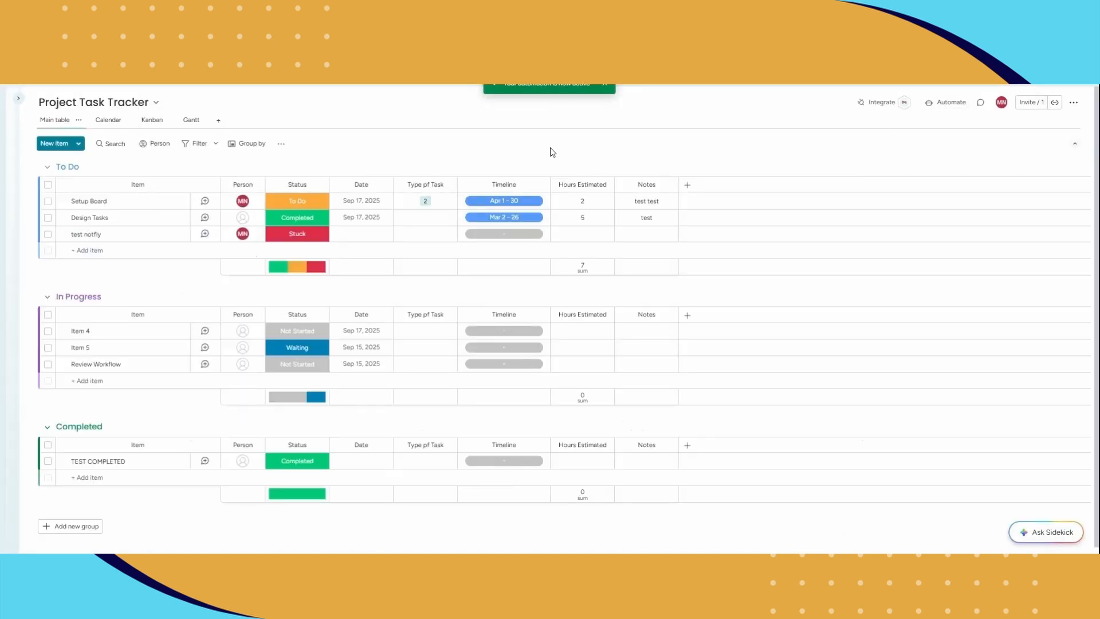